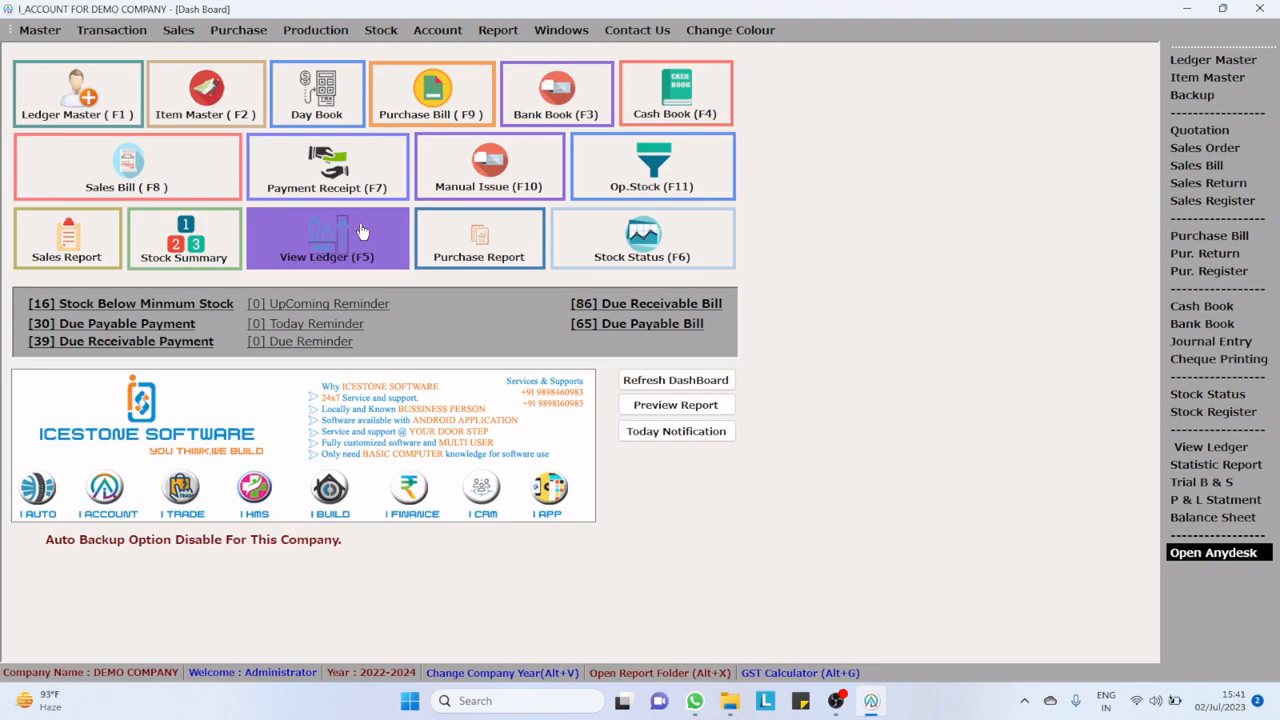
Step: Start a new purchase bill and enter 8967456 as the vendor bill number
{"action": "left_click", "coordinate": [420, 115]}
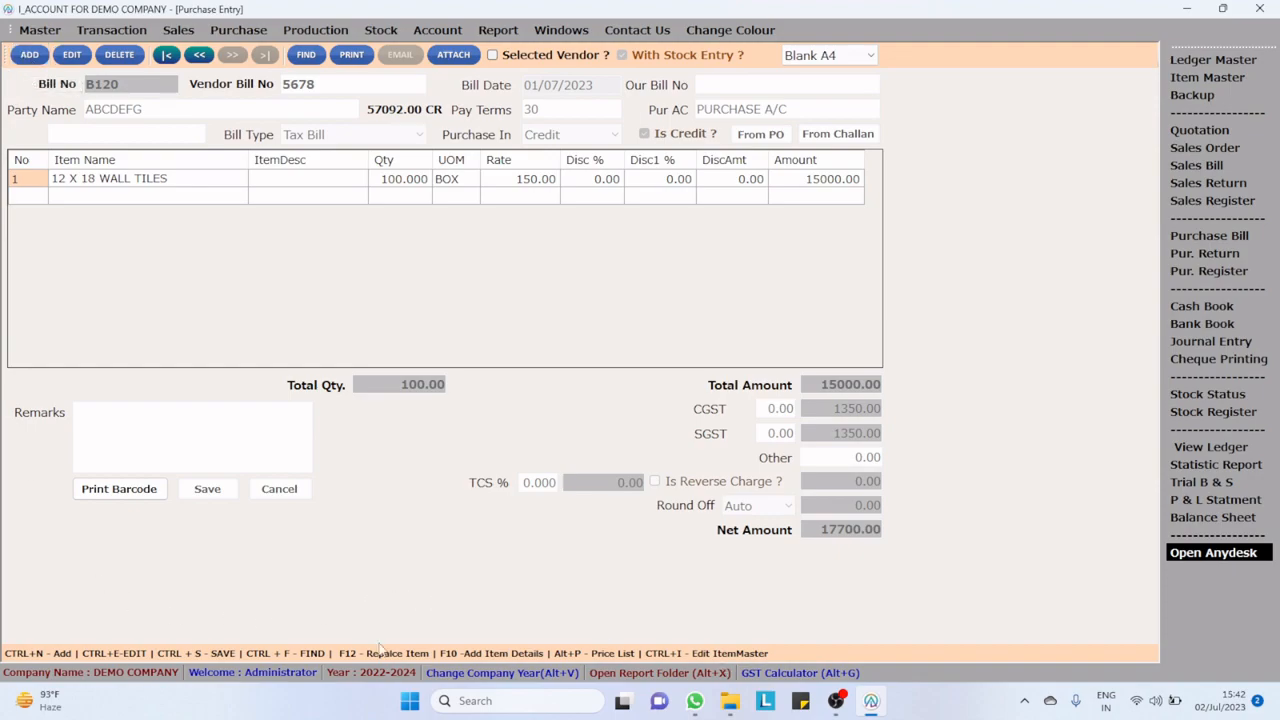
{"action": "left_click", "coordinate": [28, 60]}
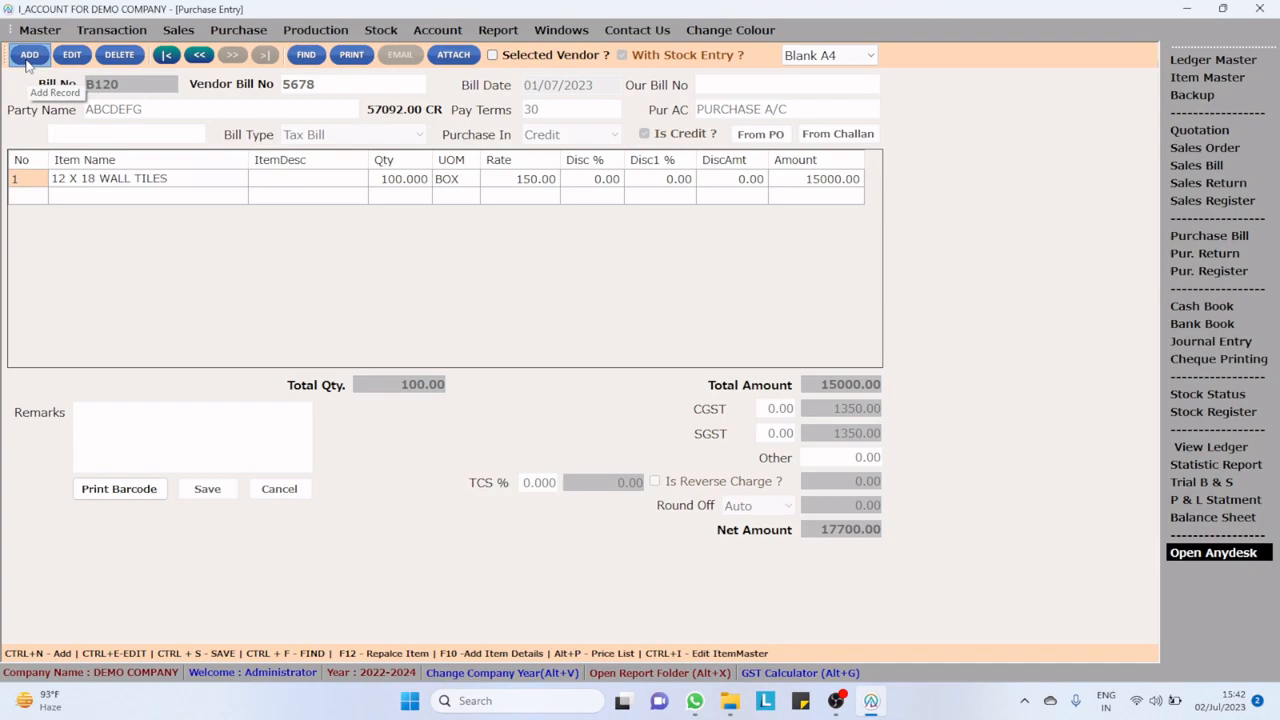
{"action": "type", "text": "8967456"}
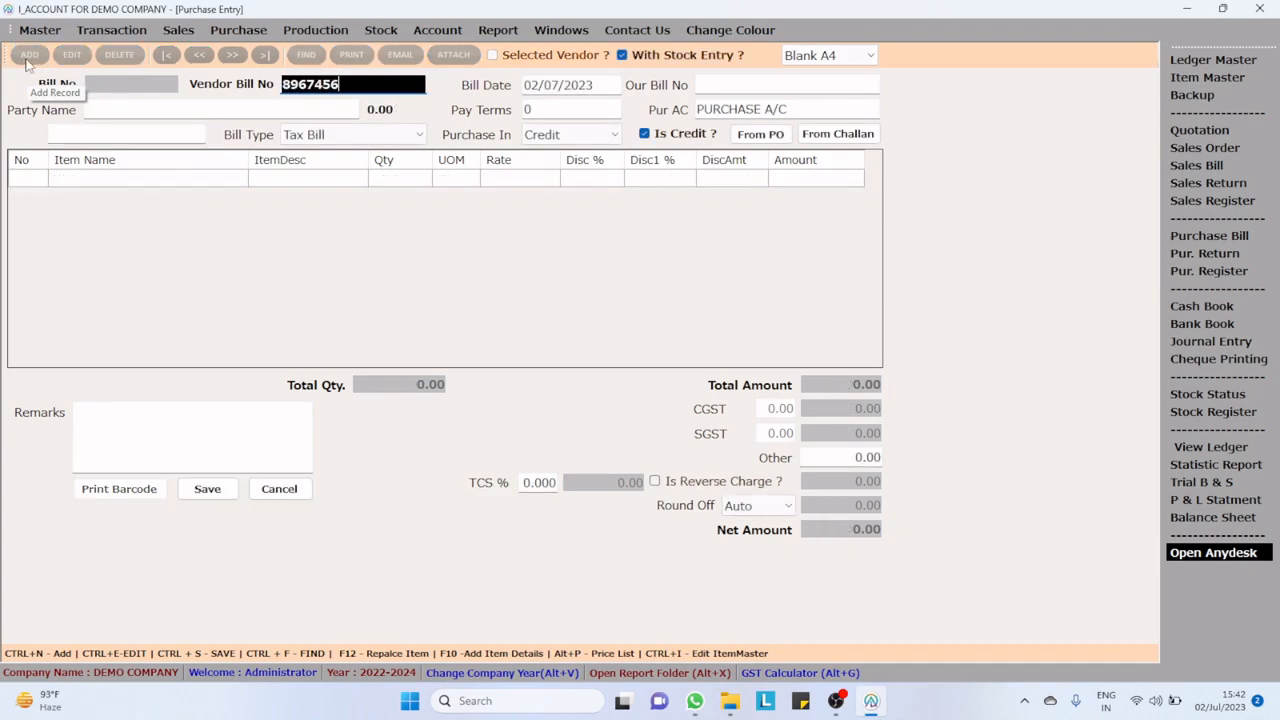
{"action": "key", "text": "Return"}
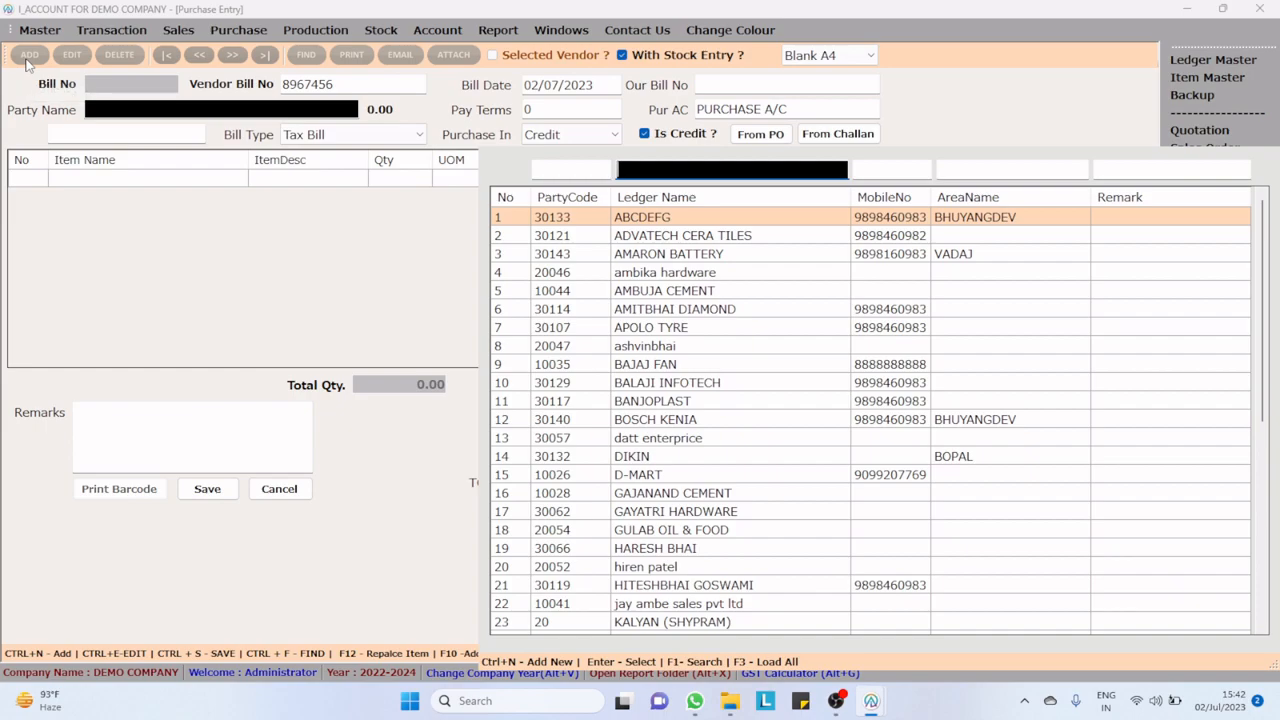
Step: Choose AMARON BATTERY as the purchase bill's party and keep the bill type as Tax Bill
{"action": "type", "text": "amro"}
{"action": "key", "text": "BackSpace"}
{"action": "key", "text": "BackSpace"}
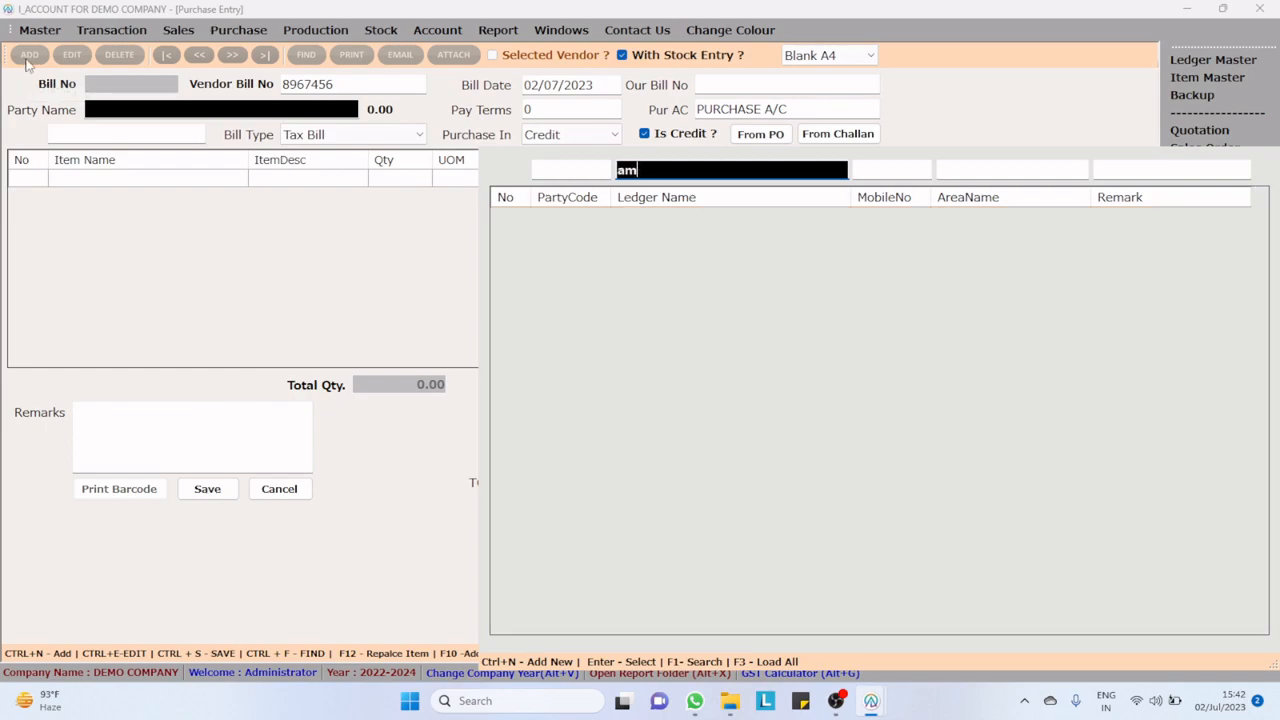
{"action": "key", "text": "Return"}
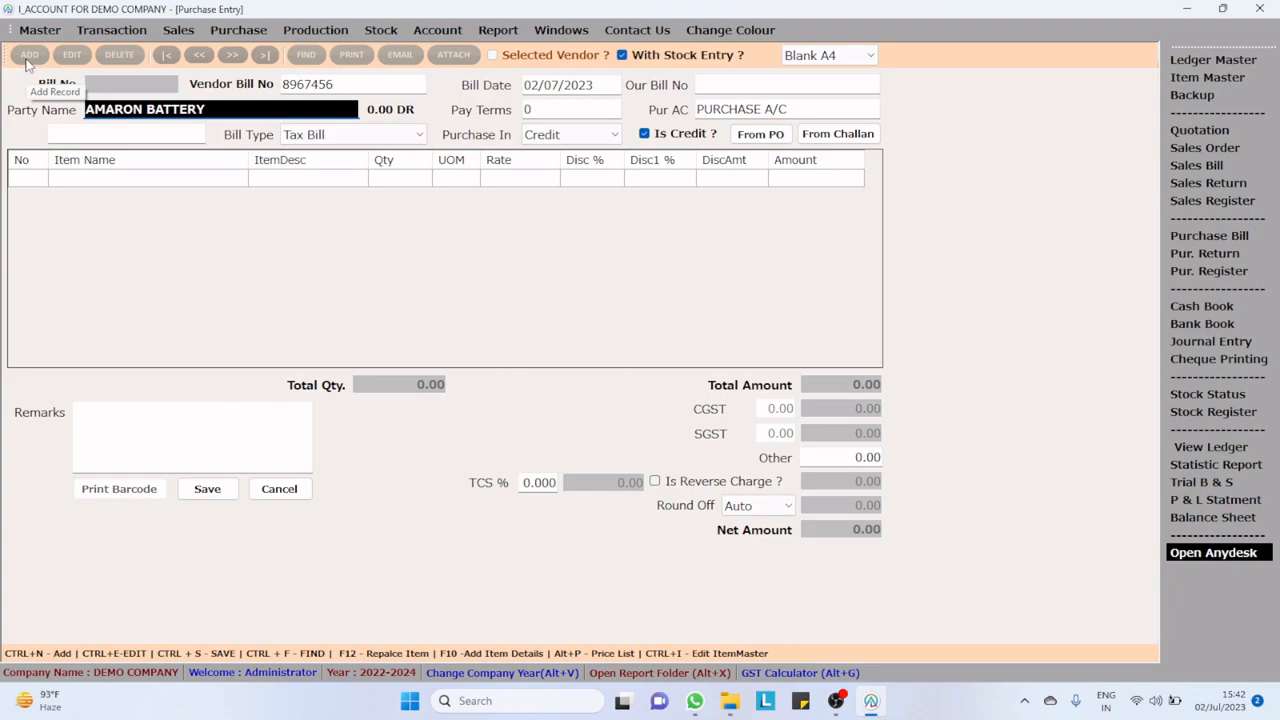
{"action": "key", "text": "Return"}
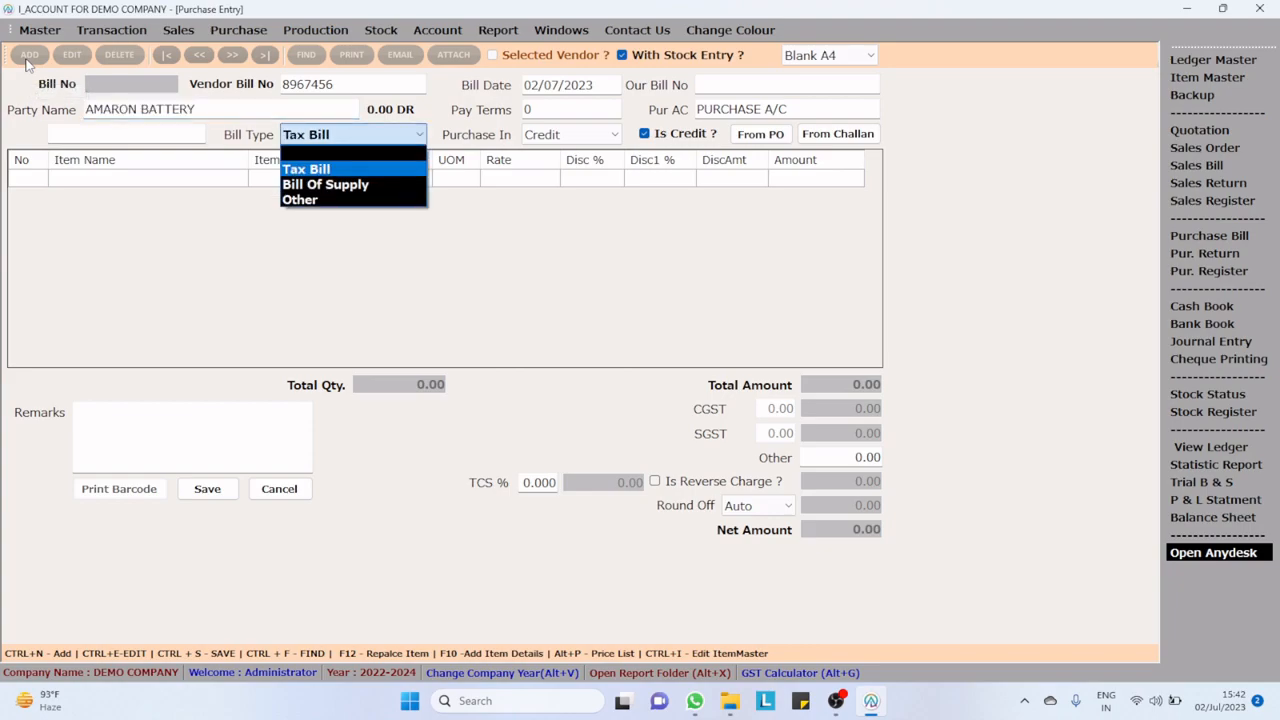
{"action": "key", "text": "Return"}
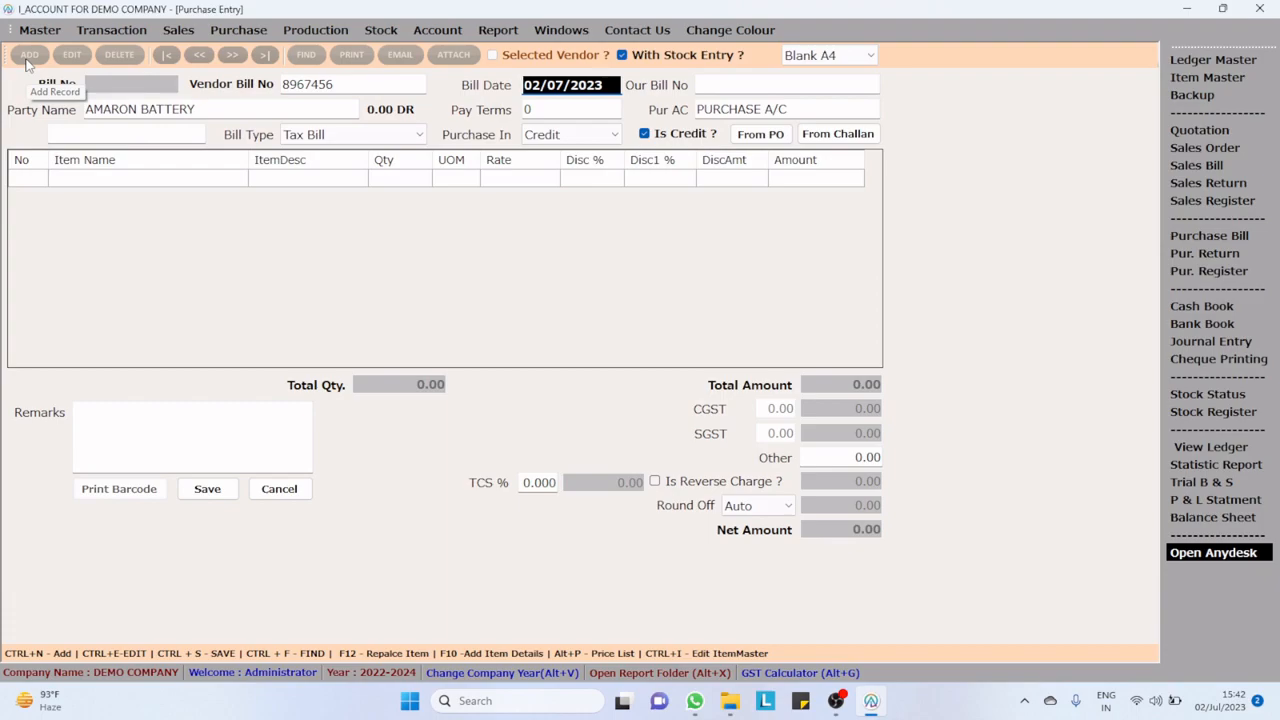
Step: Set the pay terms to 30, keep the purchase on Credit and accept the remaining header defaults
{"action": "key", "text": "Return"}
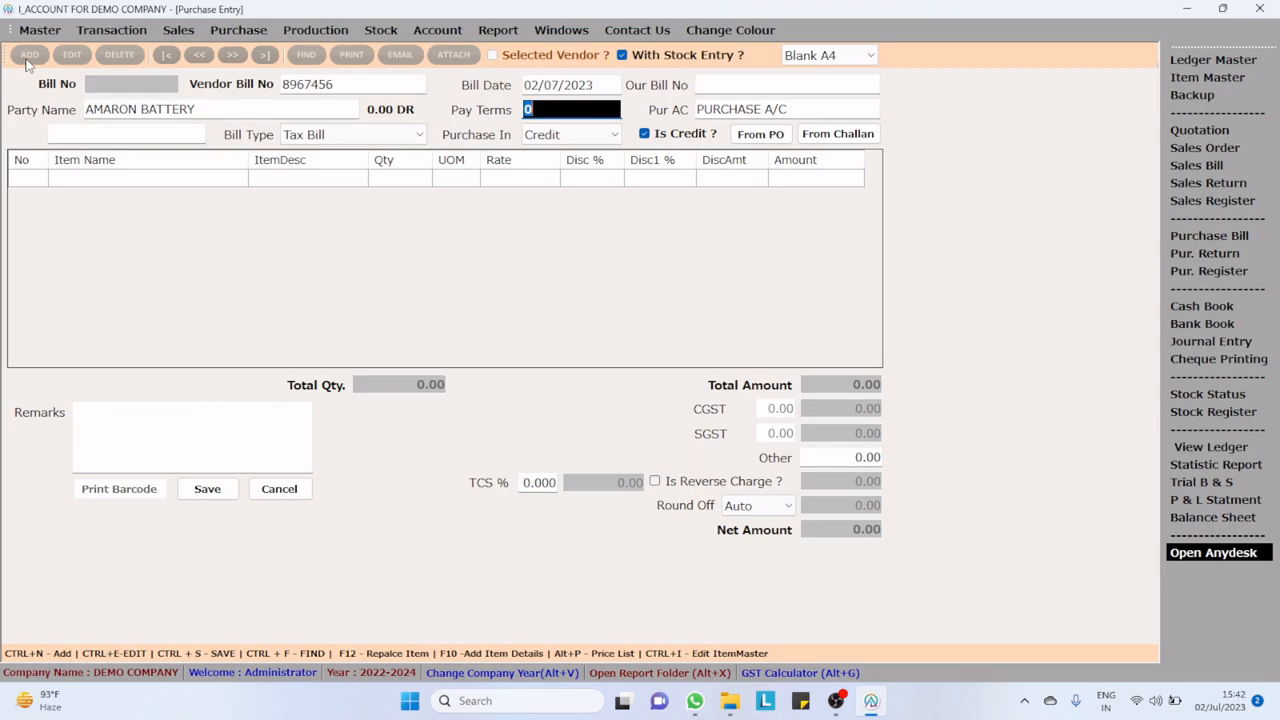
{"action": "type", "text": "30"}
{"action": "key", "text": "Return"}
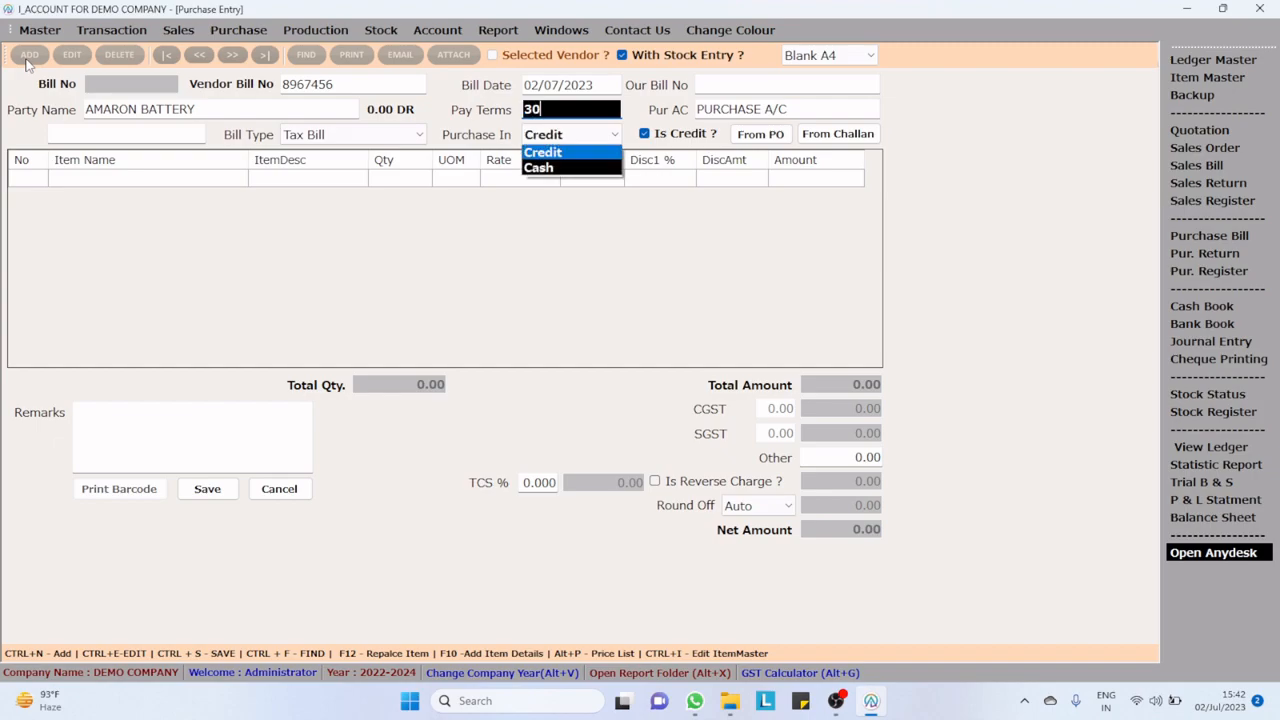
{"action": "key", "text": "Return"}
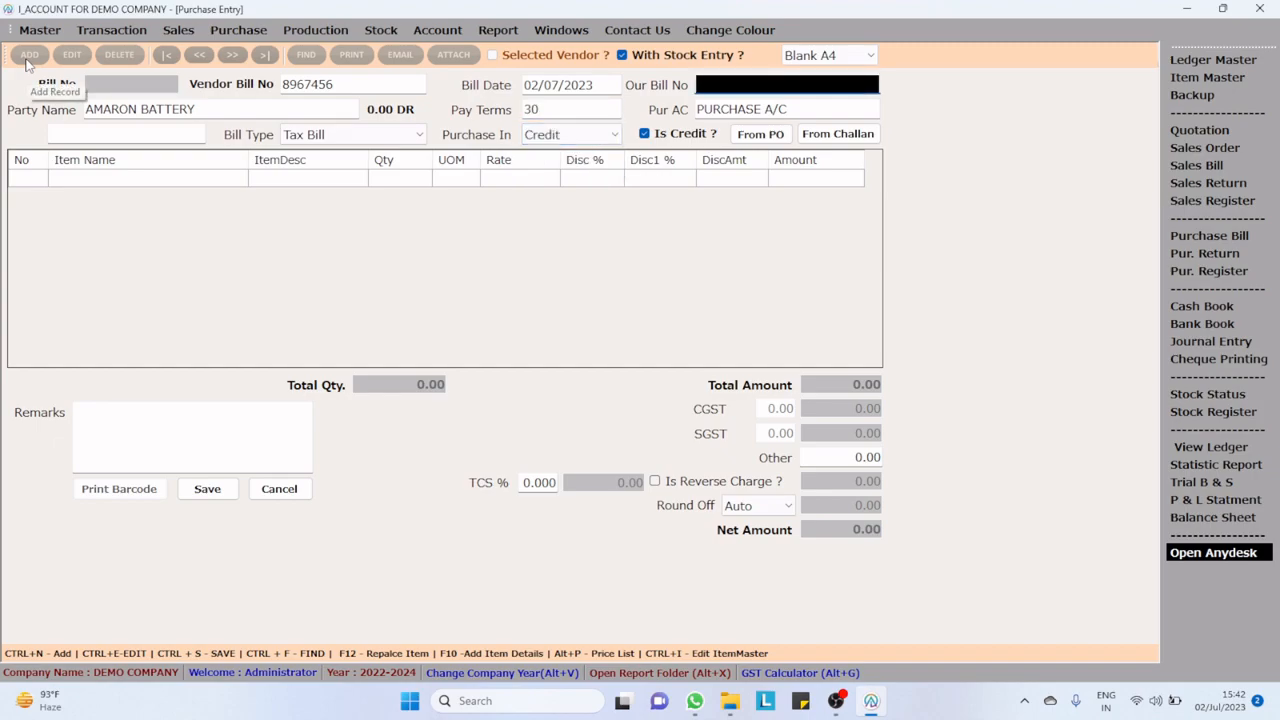
{"action": "key", "text": "Return"}
{"action": "key", "text": "Return"}
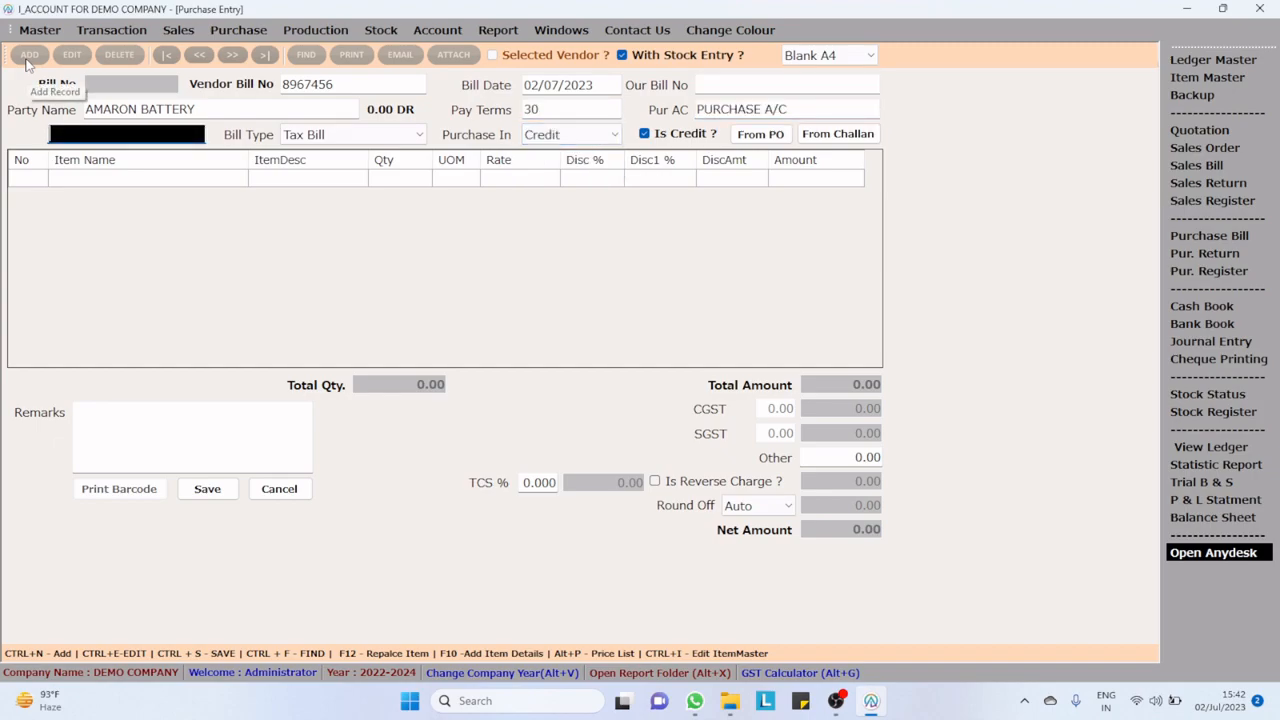
{"action": "key", "text": "Return"}
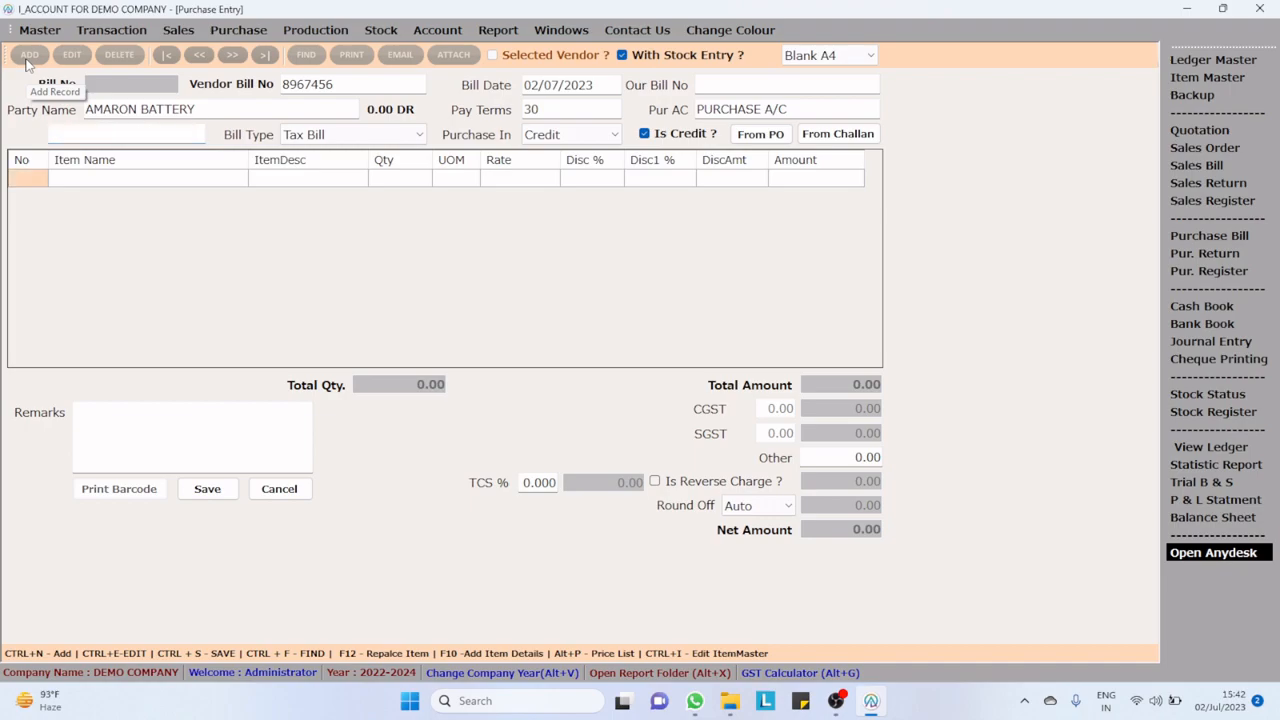
Step: Add the item Amaron-GO-0BH38B20R (35AH) to the first line of the purchase bill
{"action": "key", "text": "Return"}
{"action": "type", "text": "a"}
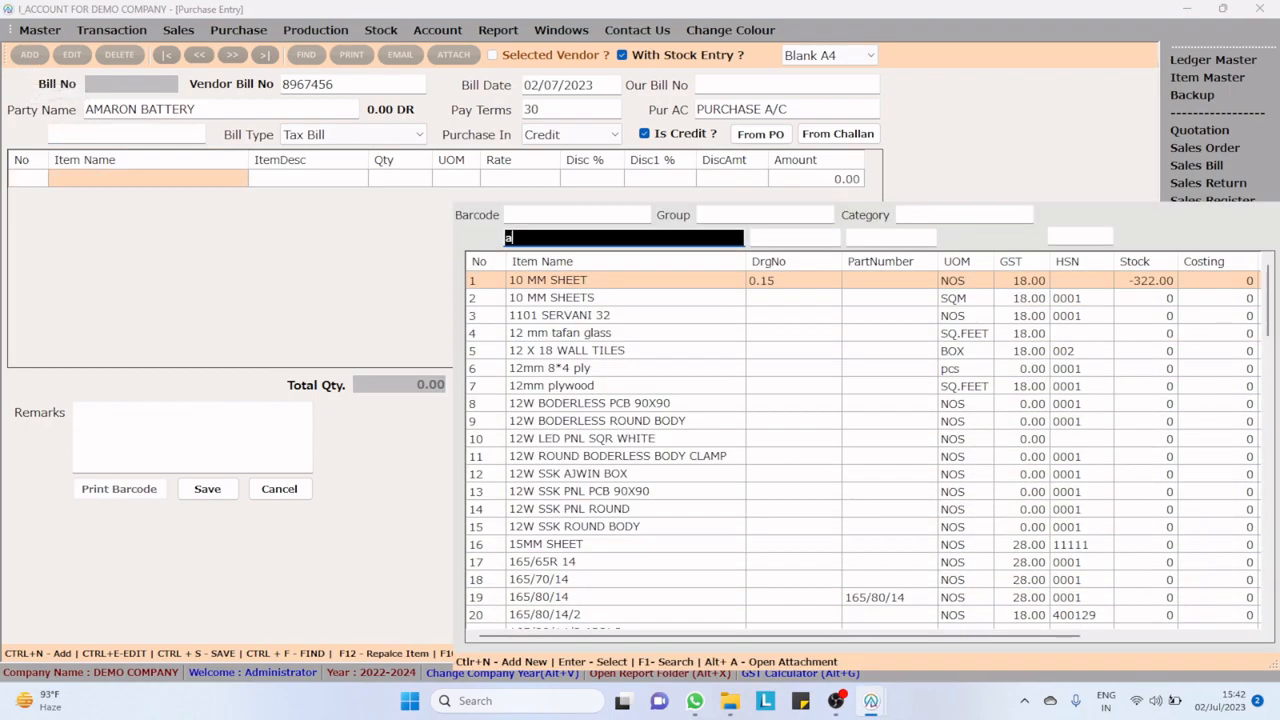
{"action": "type", "text": "m"}
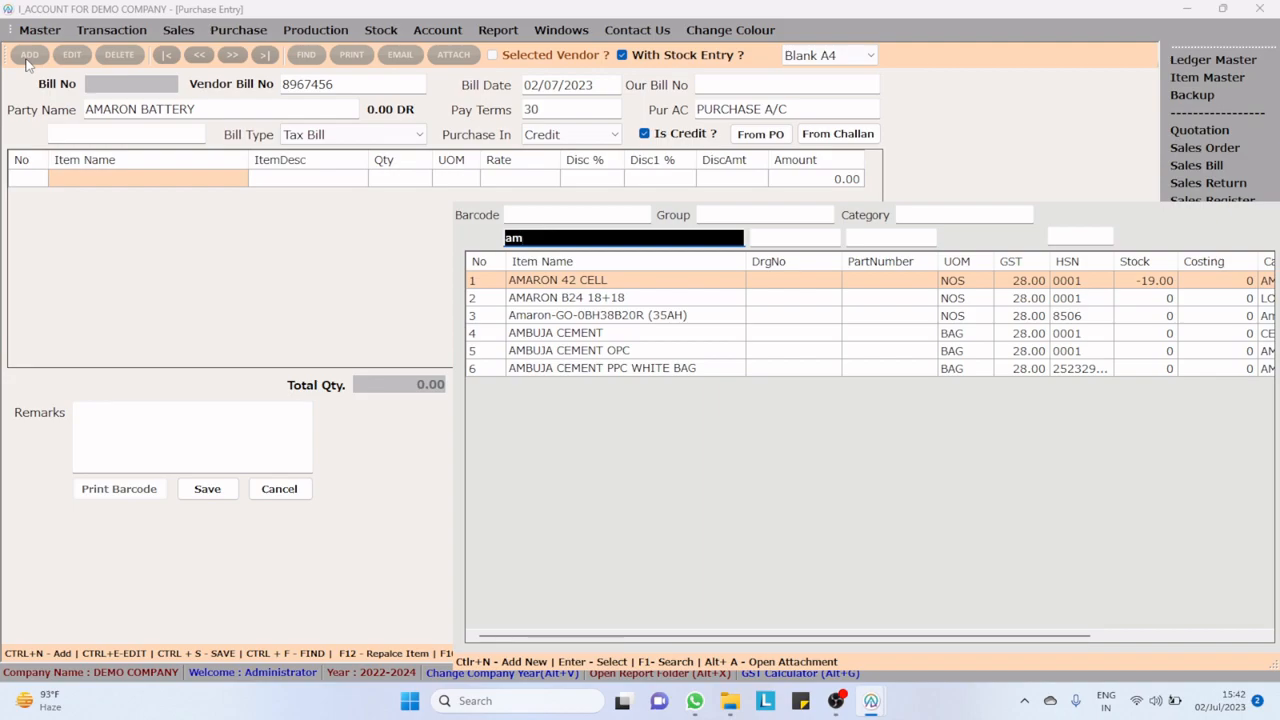
{"action": "key", "text": "Down"}
{"action": "key", "text": "Down"}
{"action": "key", "text": "Down"}
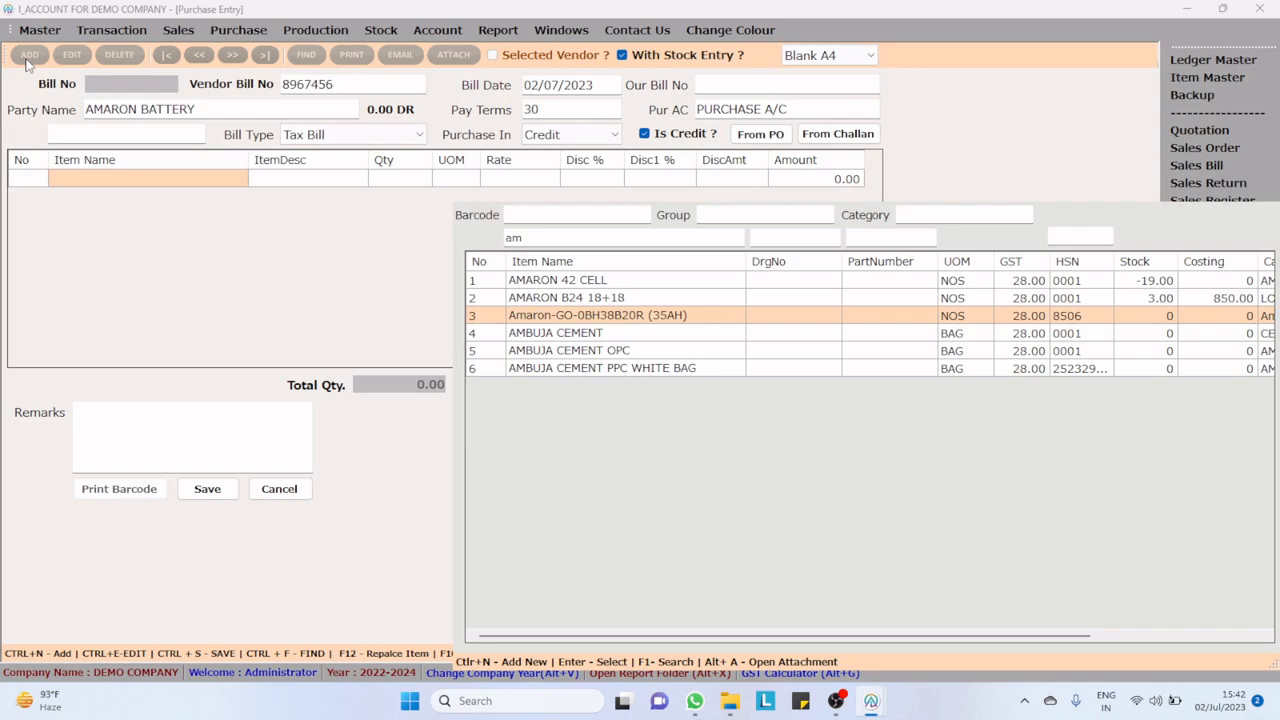
{"action": "key", "text": "Return"}
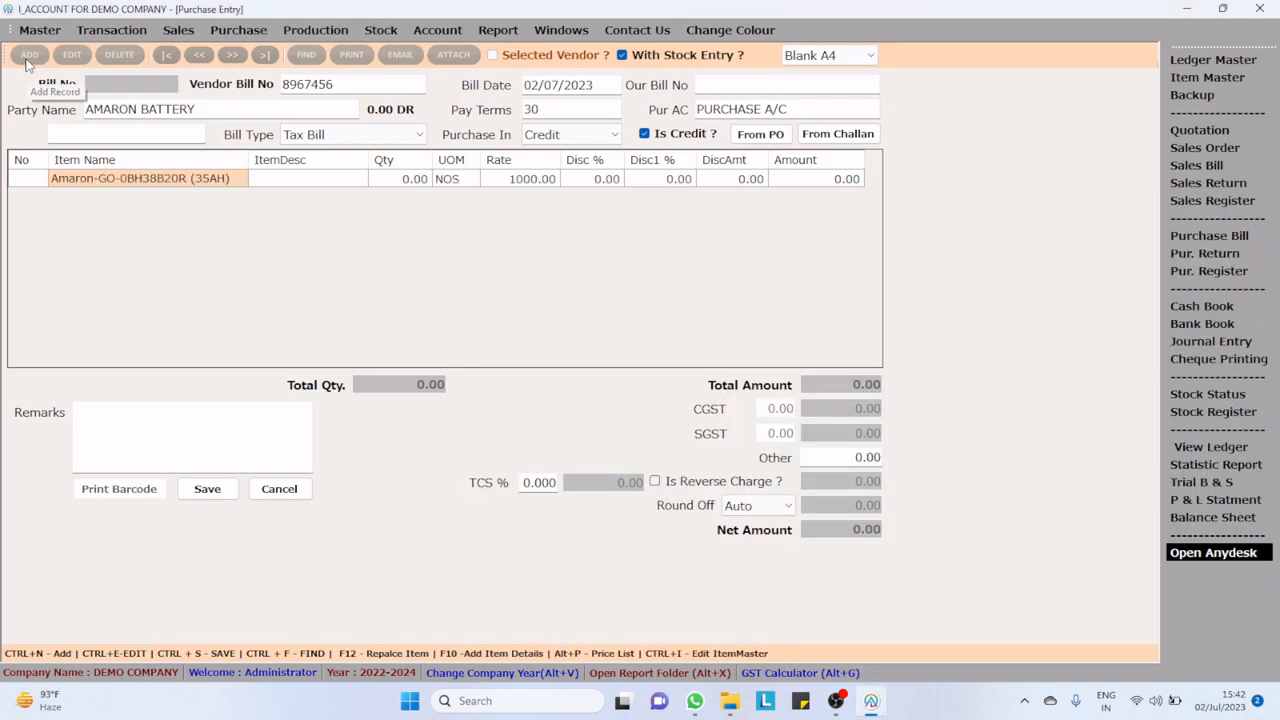
Step: Set the battery's quantity to 2 and register the serial numbers 13456 and 2345 for it
{"action": "key", "text": "Return"}
{"action": "key", "text": "Return"}
{"action": "type", "text": "2"}
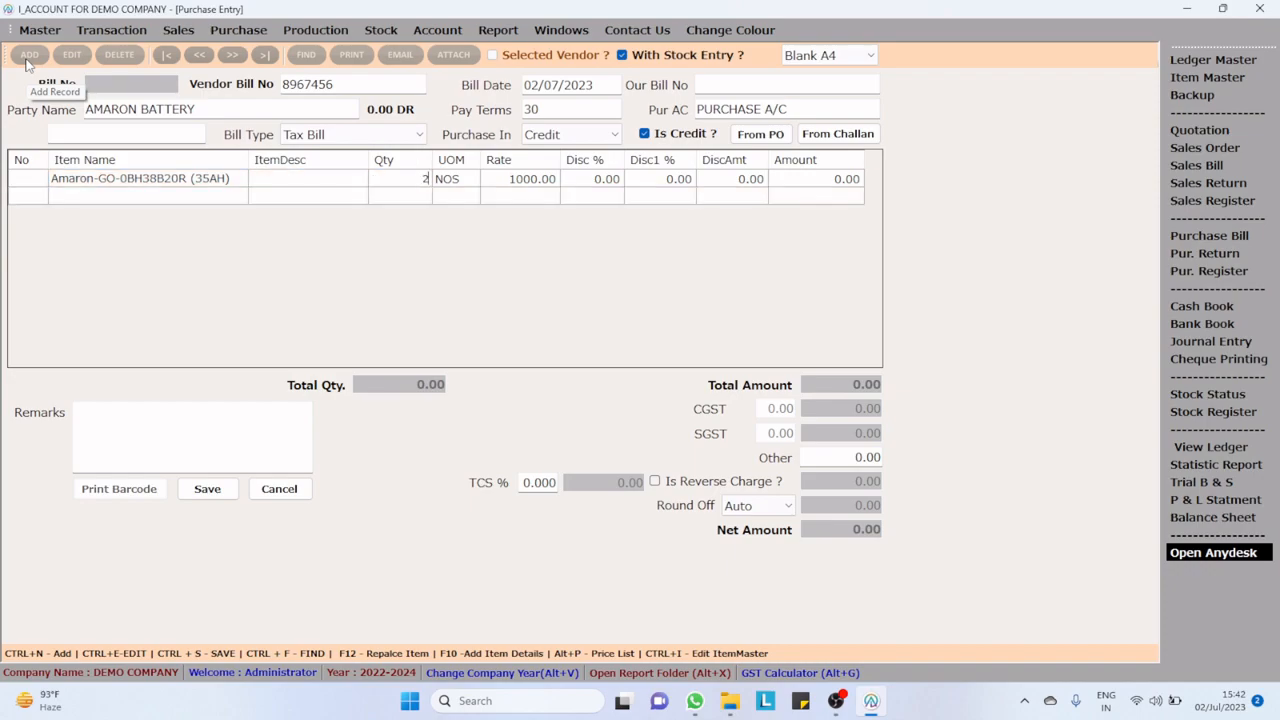
{"action": "key", "text": "Return"}
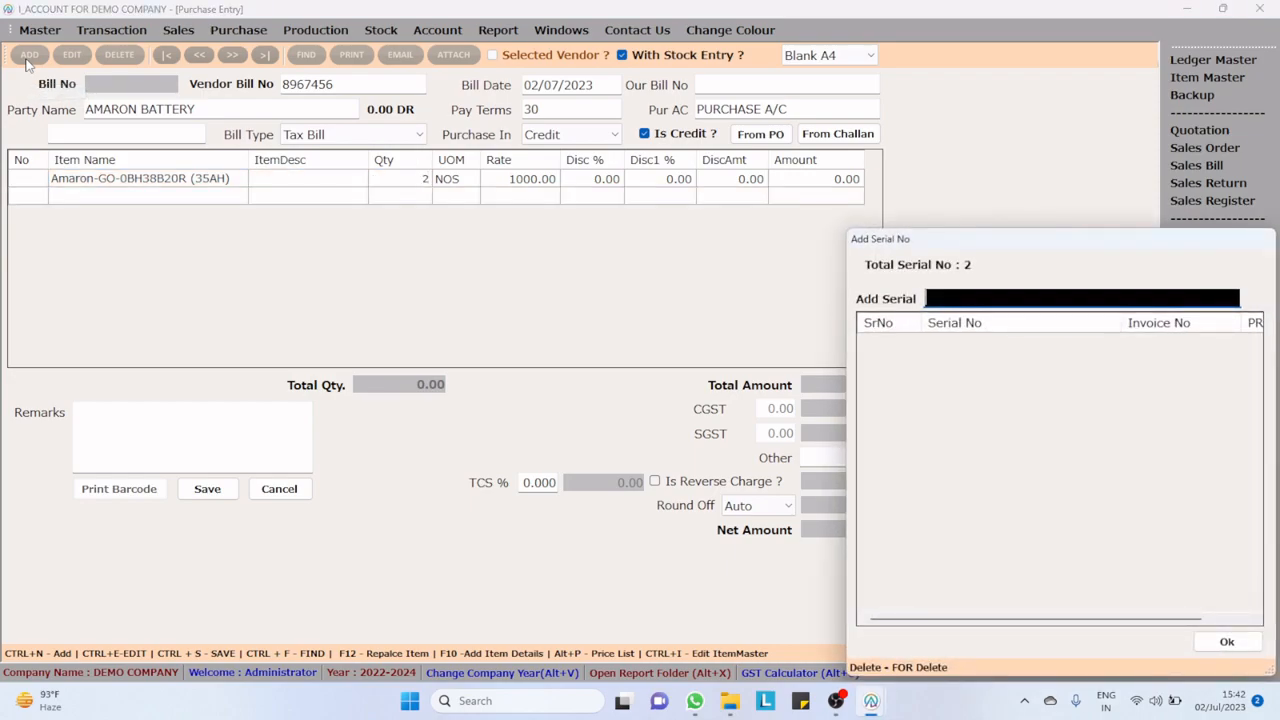
{"action": "type", "text": "134"}
{"action": "key", "text": "Return"}
{"action": "type", "text": "2345"}
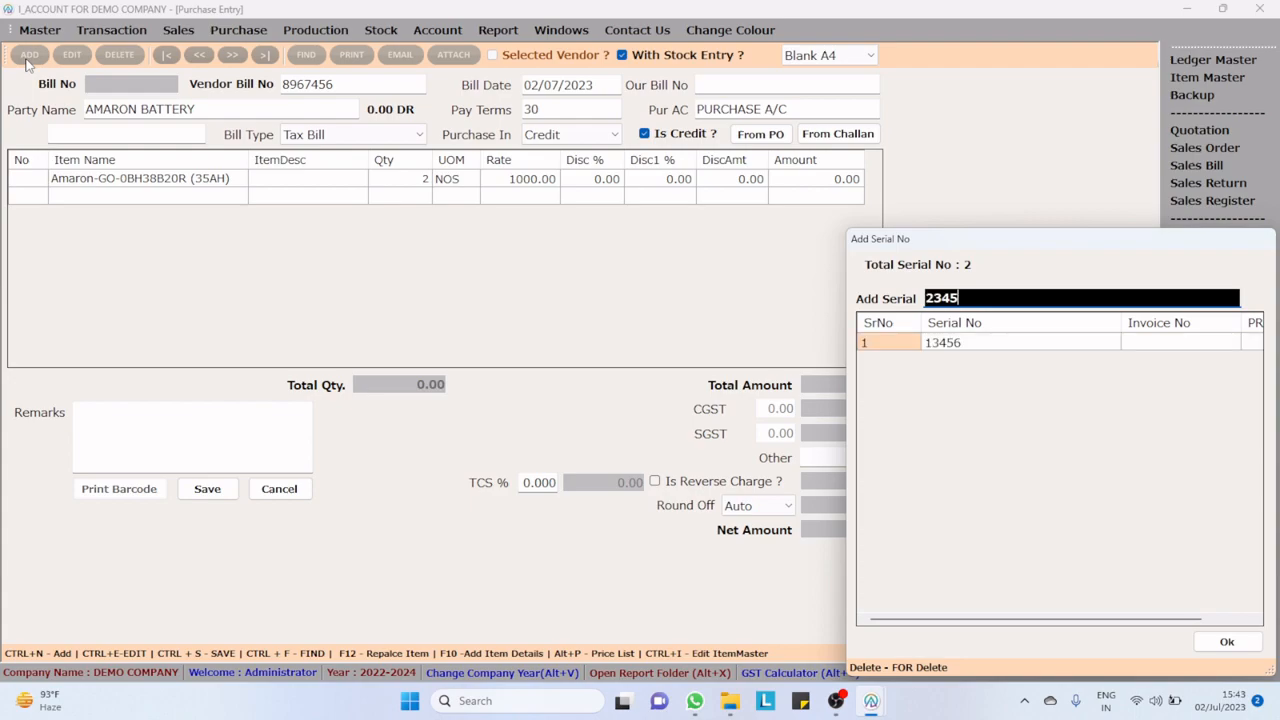
{"action": "left_click", "coordinate": [1230, 644]}
Step: Accept the item's rate of 1000, then save and close the purchase bill
{"action": "key", "text": "Return"}
{"action": "key", "text": "Return"}
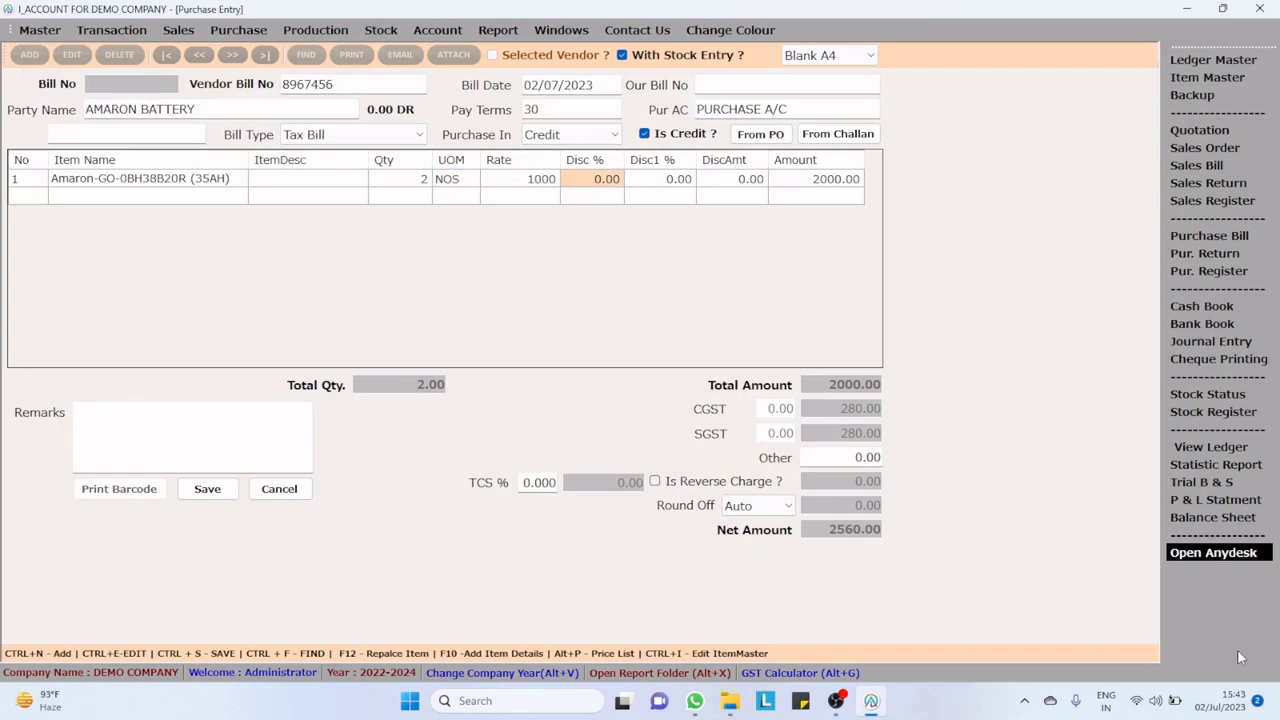
{"action": "key", "text": "Left"}
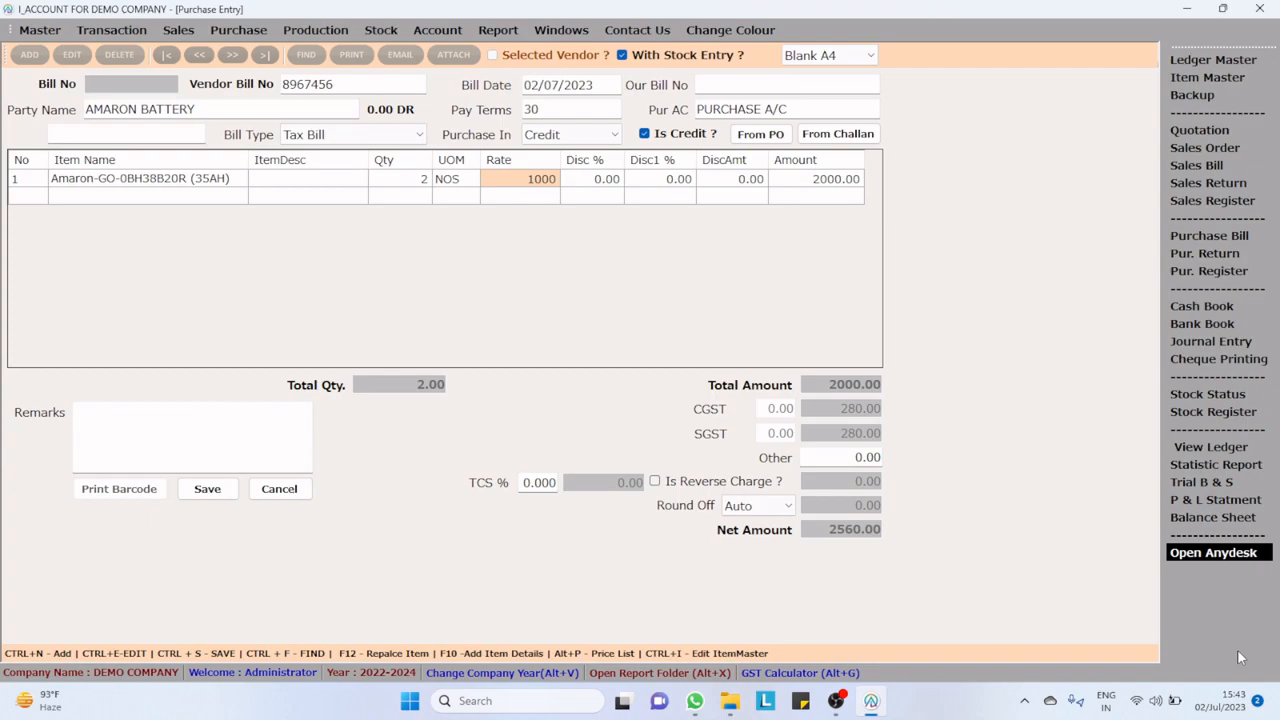
{"action": "key", "text": "ctrl+s"}
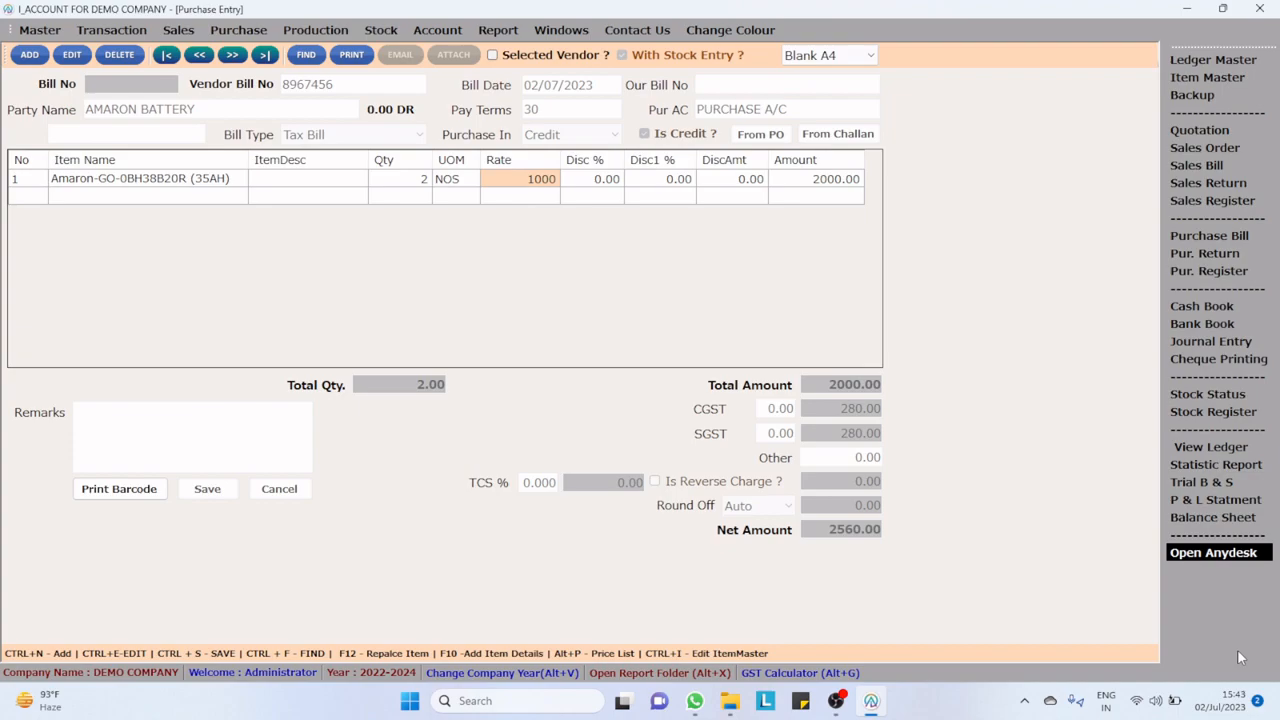
{"action": "key", "text": "Escape"}
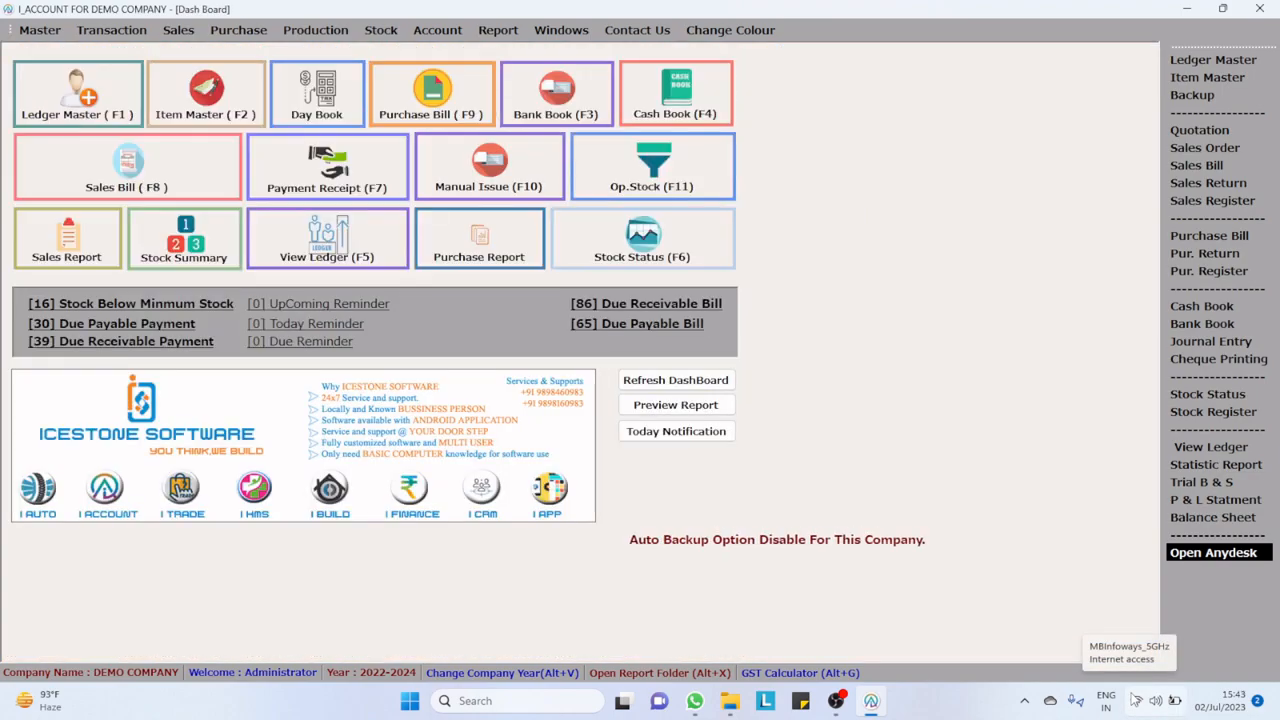
Step: Look up Amaron-GO-0BH38B20R (35AH) in the stock status and examine its stock details report
{"action": "left_click", "coordinate": [642, 244]}
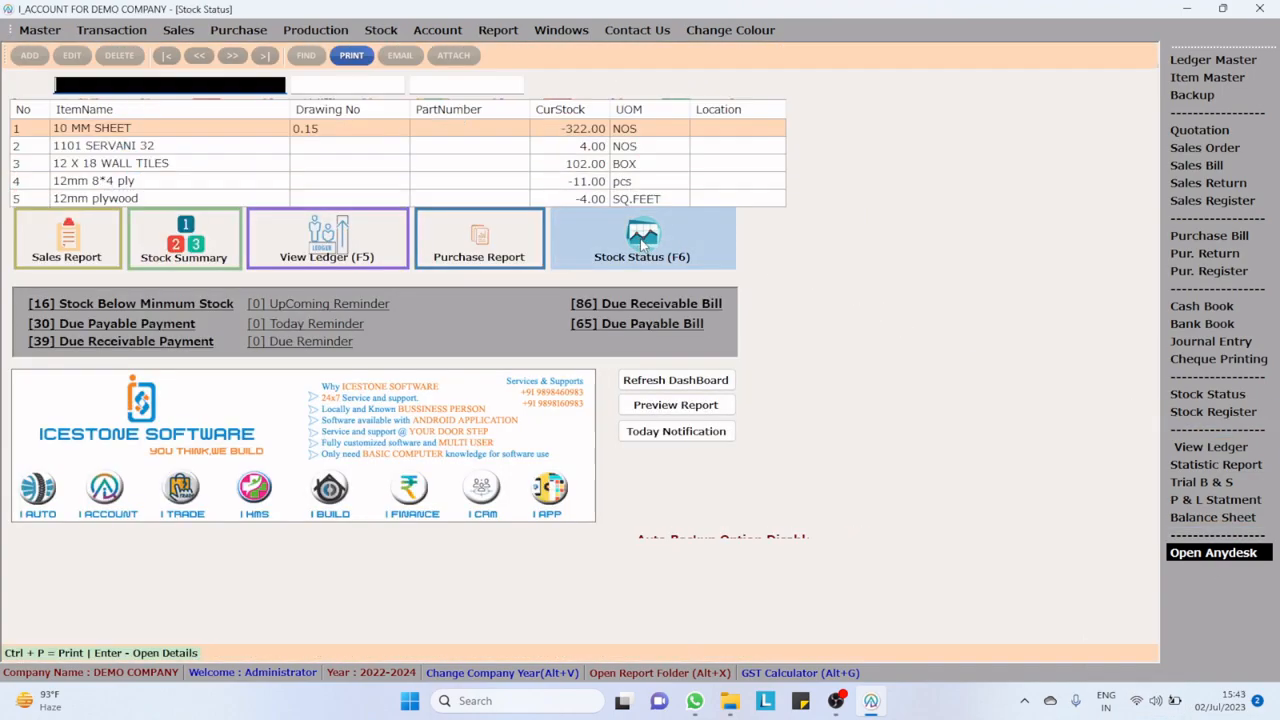
{"action": "type", "text": "am"}
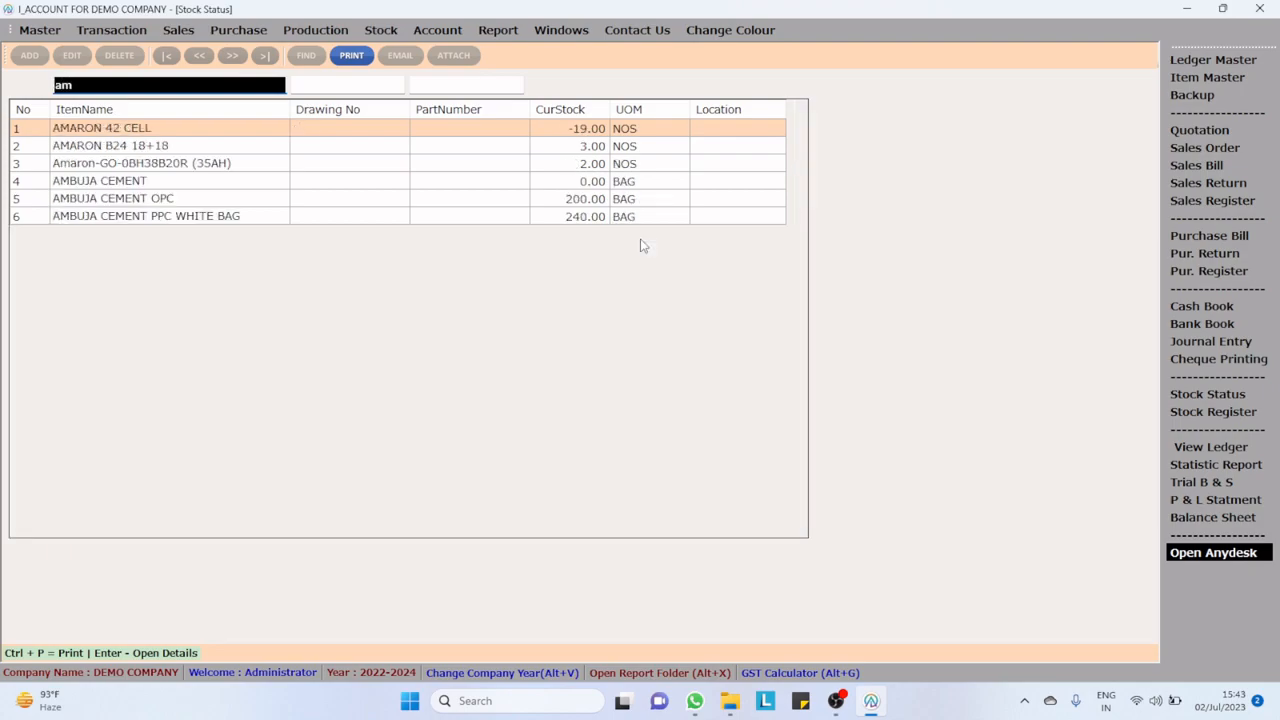
{"action": "key", "text": "Down"}
{"action": "key", "text": "Down"}
{"action": "key", "text": "Down"}
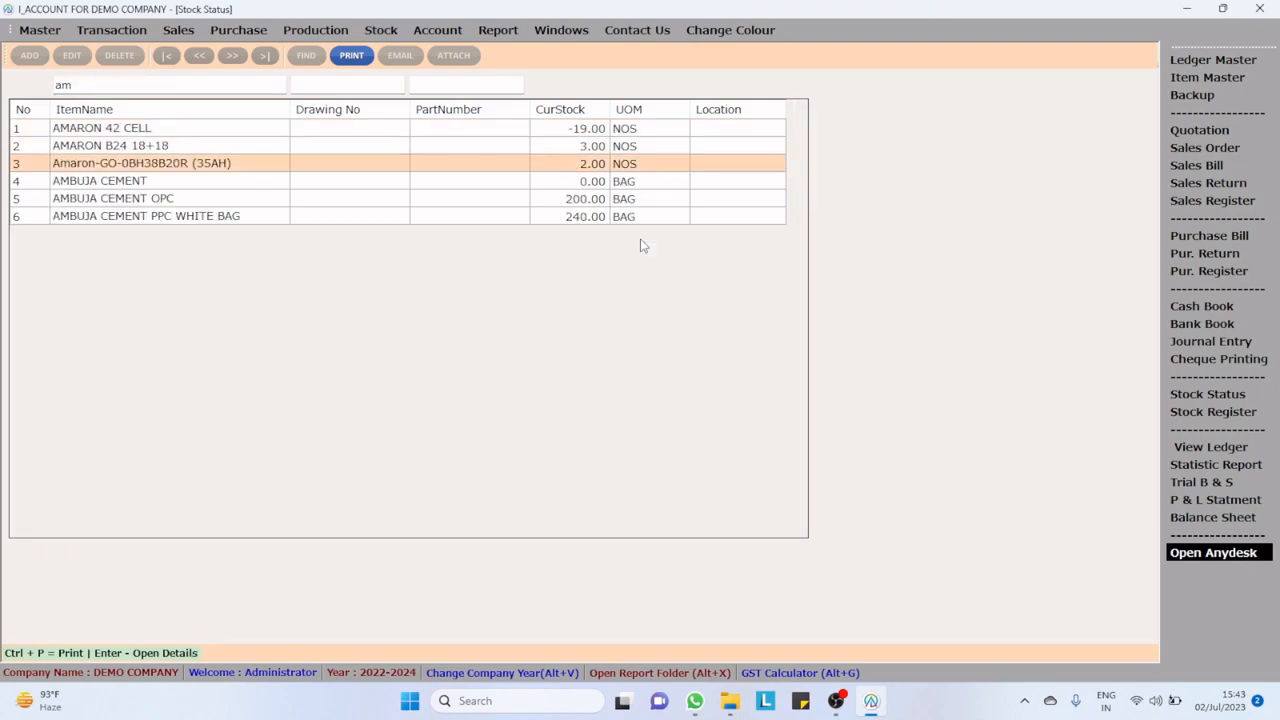
{"action": "double_click", "coordinate": [582, 170]}
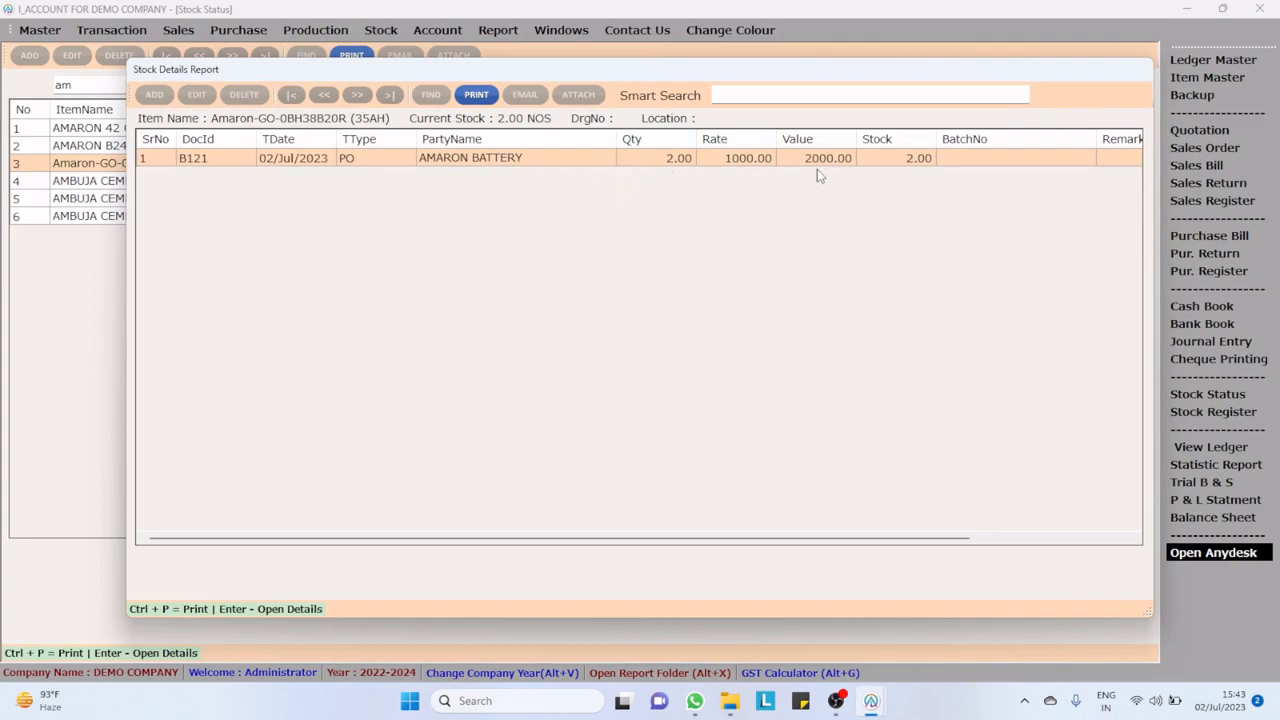
{"action": "key", "text": "Escape"}
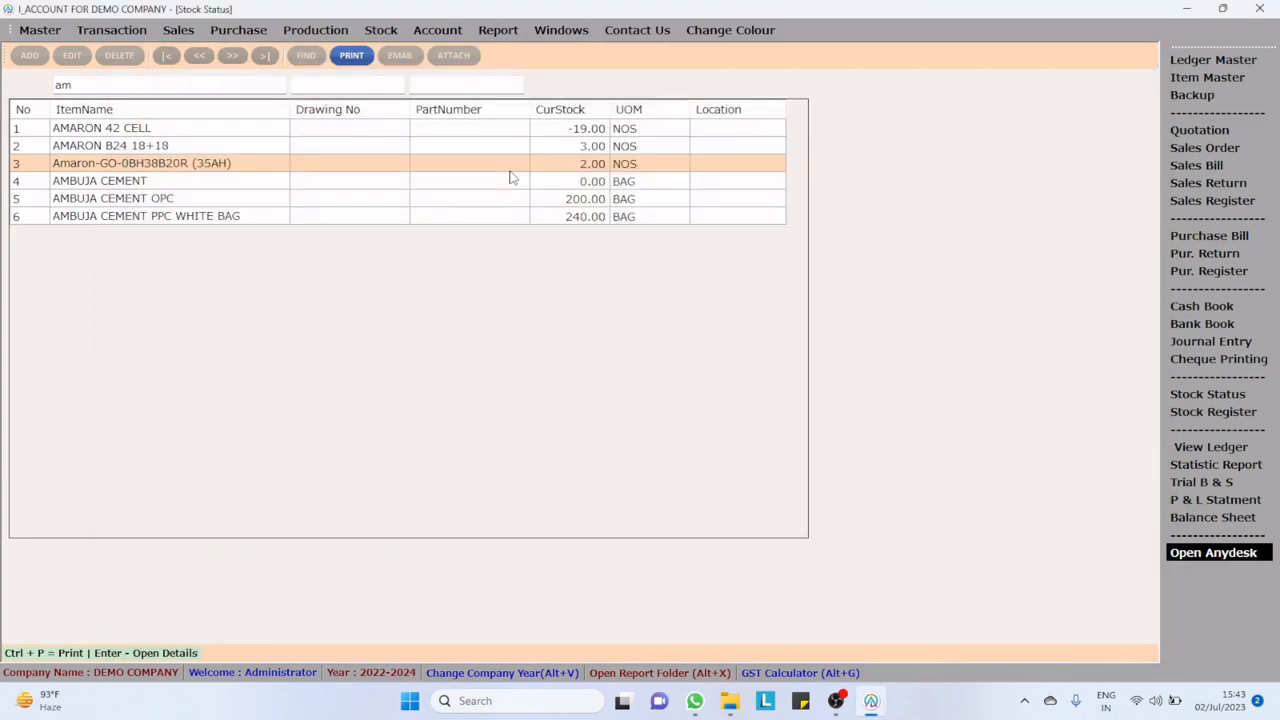
{"action": "key", "text": "Escape"}
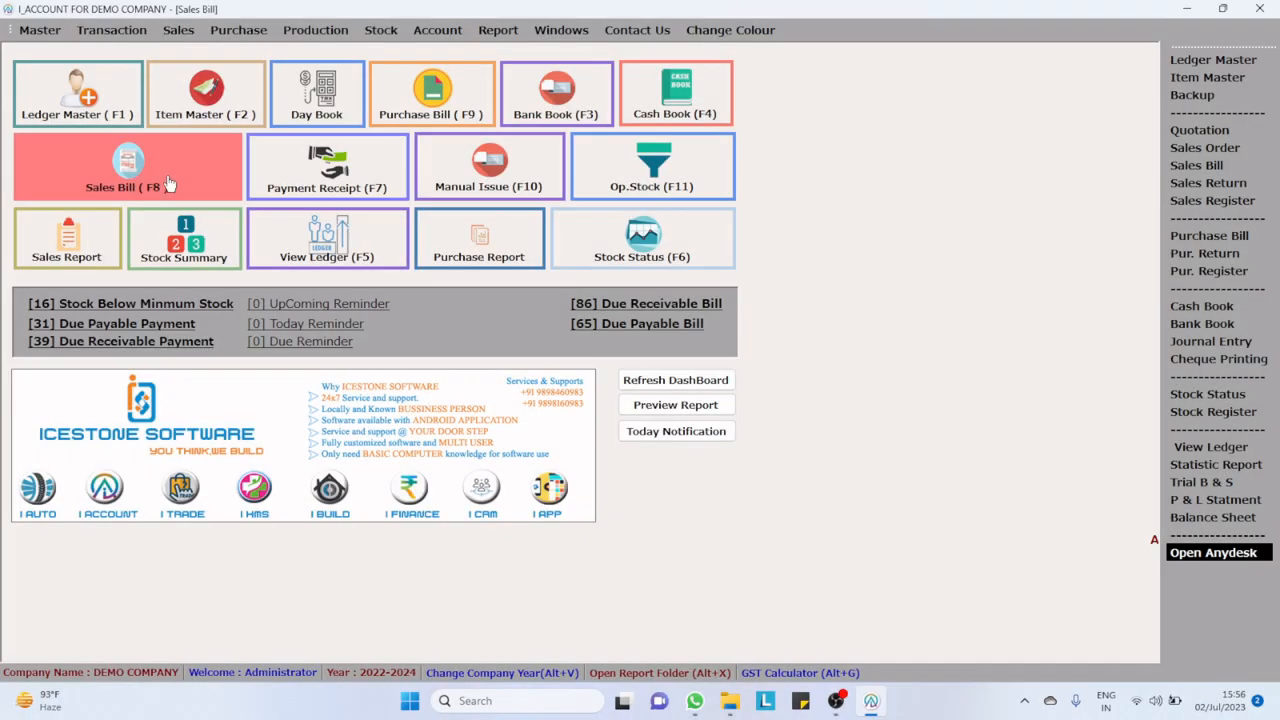
Step: Start a new sales tax bill dated 02/07/2023 and choose the second customer matching the searched first name
{"action": "left_click", "coordinate": [168, 183]}
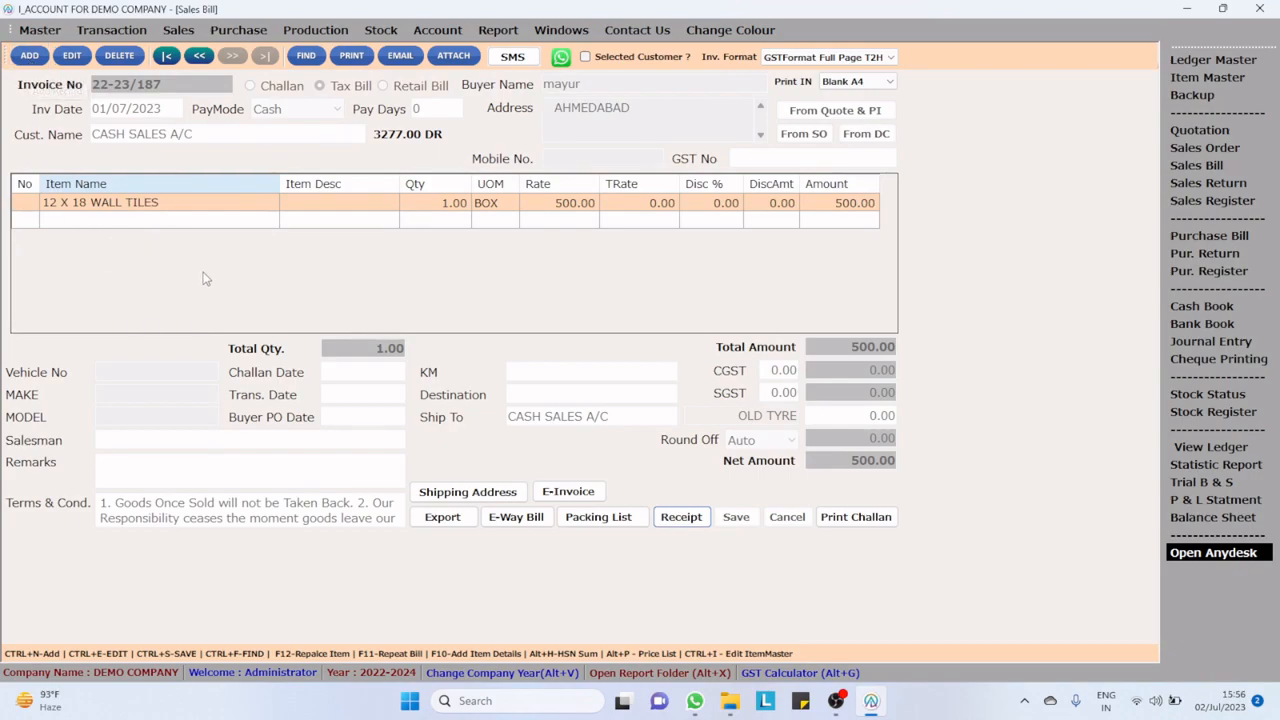
{"action": "left_click", "coordinate": [28, 56]}
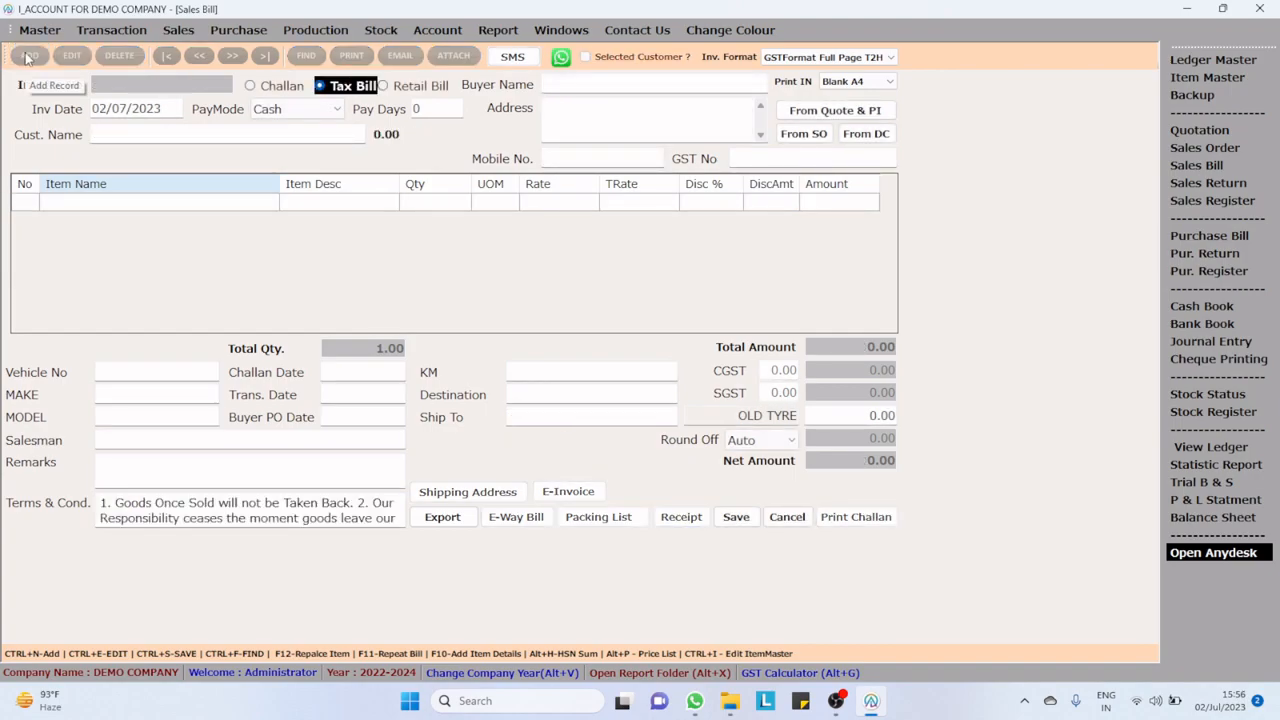
{"action": "key", "text": "Return"}
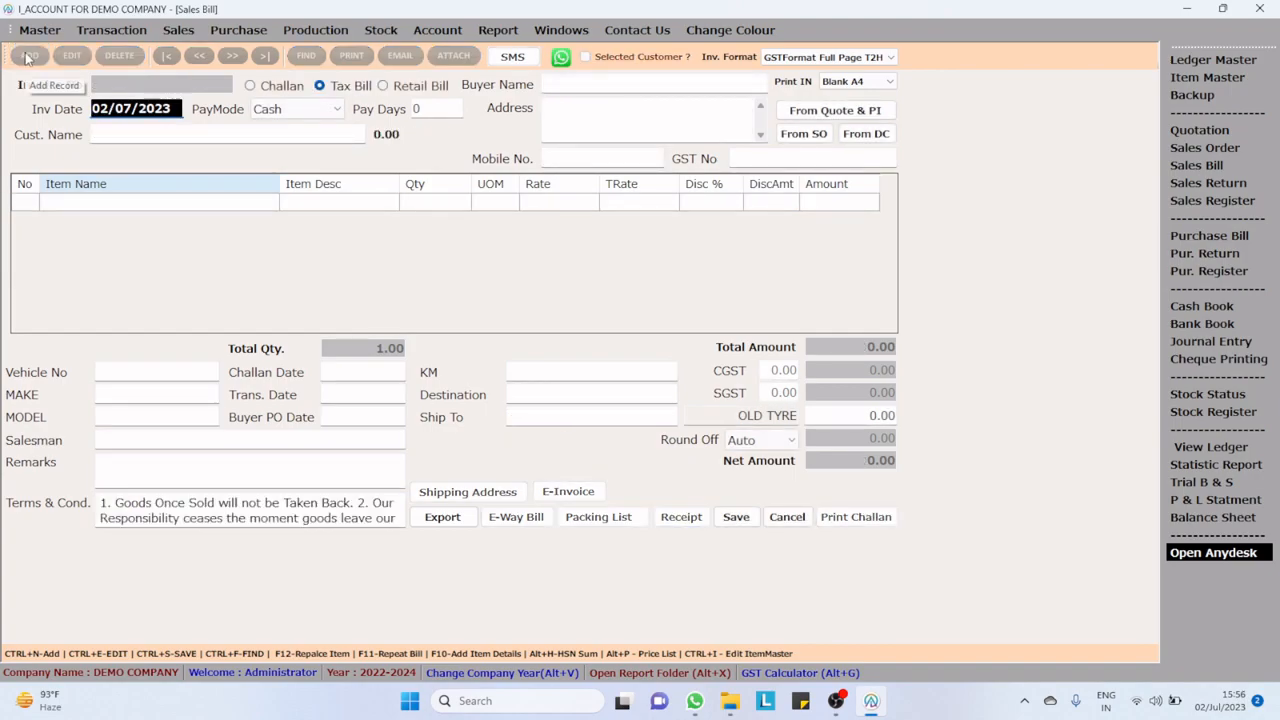
{"action": "key", "text": "Return"}
{"action": "type", "text": "mayur"}
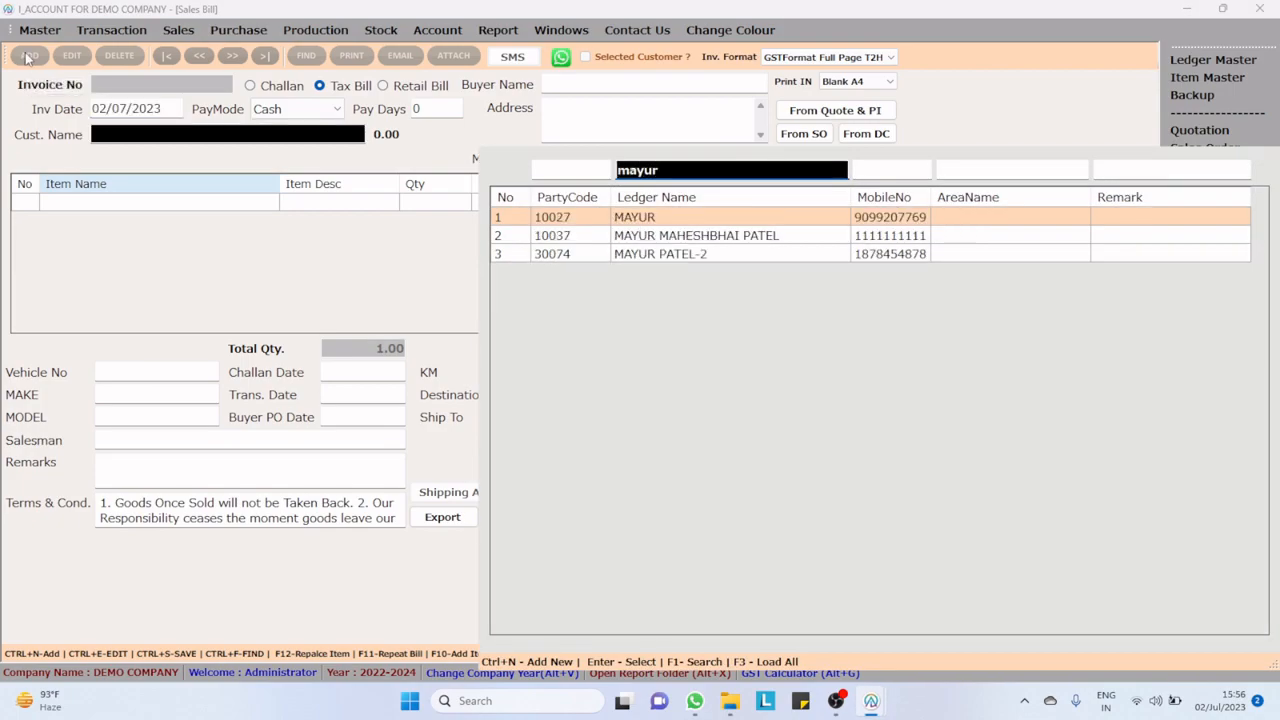
{"action": "key", "text": "Down"}
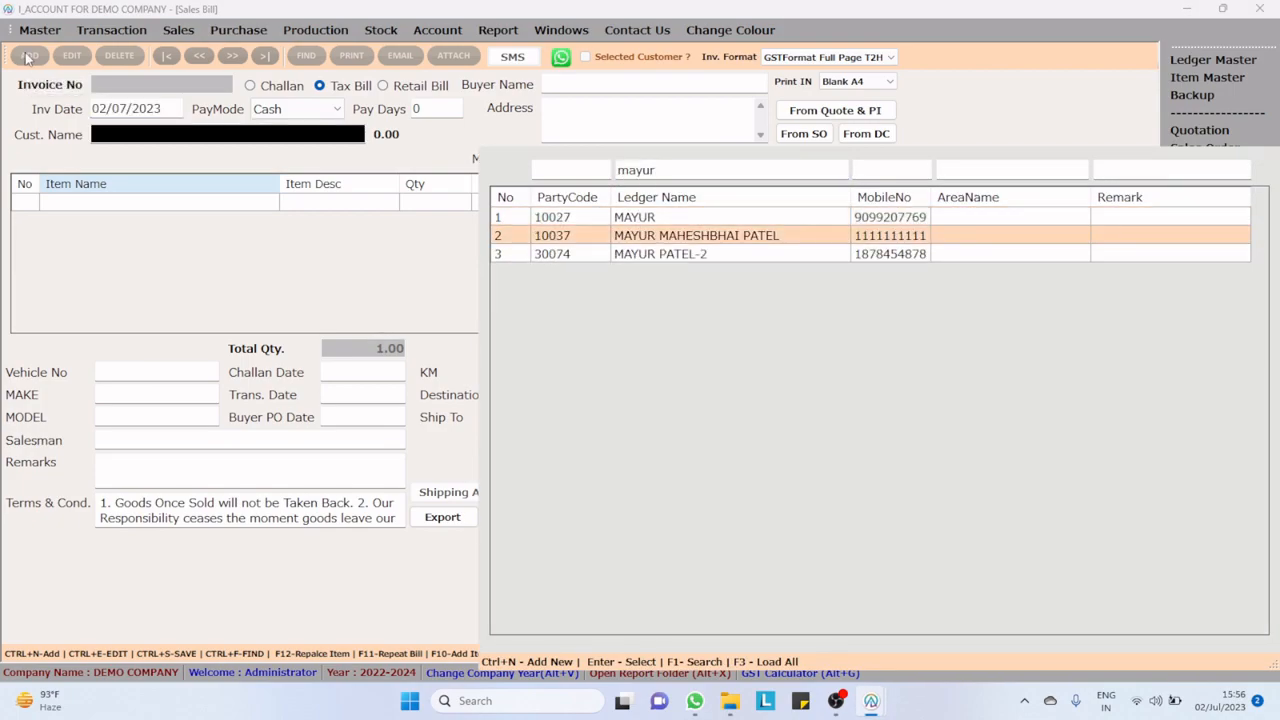
{"action": "key", "text": "Return"}
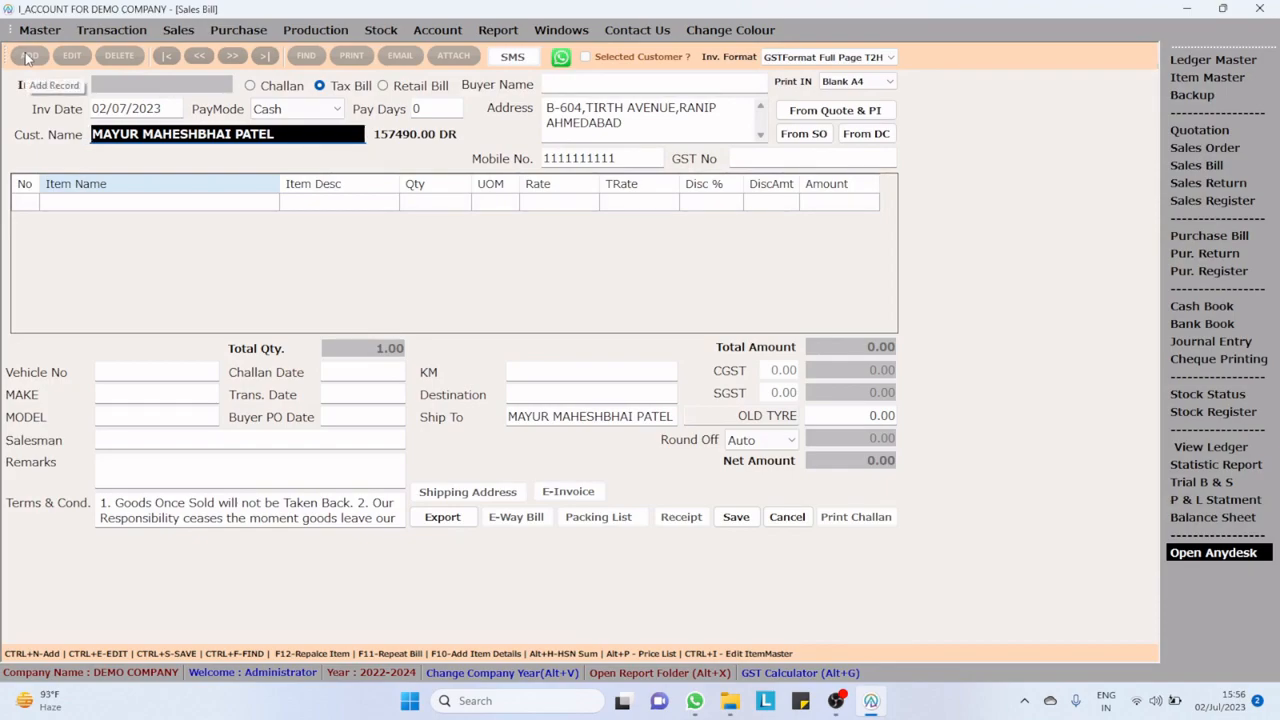
Step: Set the sales bill's pay mode to Credit with 45 pay days and move on to the item lines
{"action": "key", "text": "Return"}
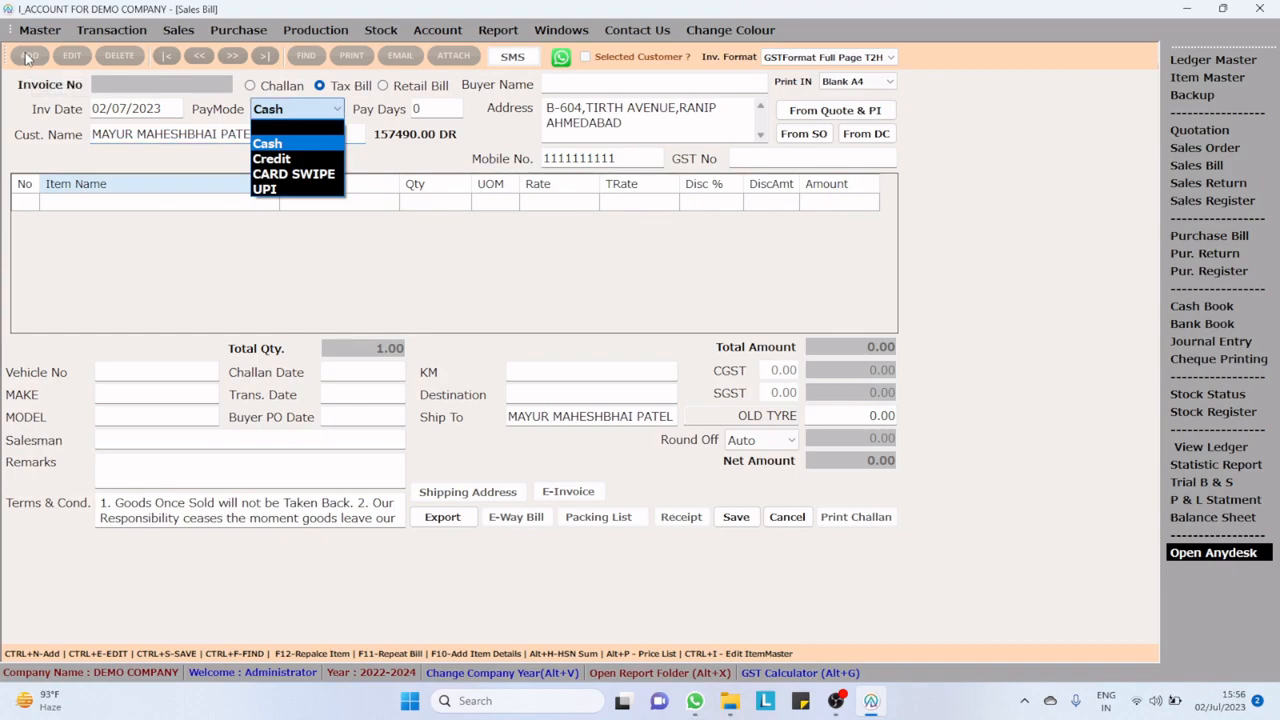
{"action": "key", "text": "Down"}
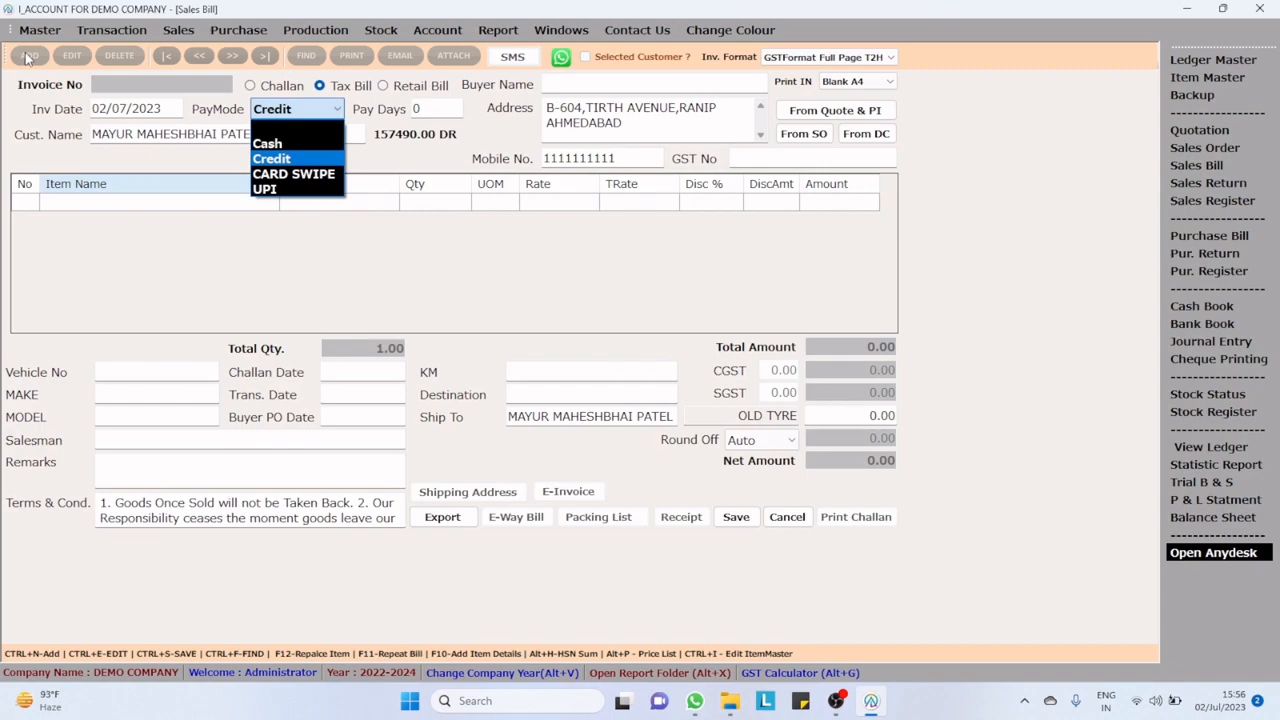
{"action": "key", "text": "Return"}
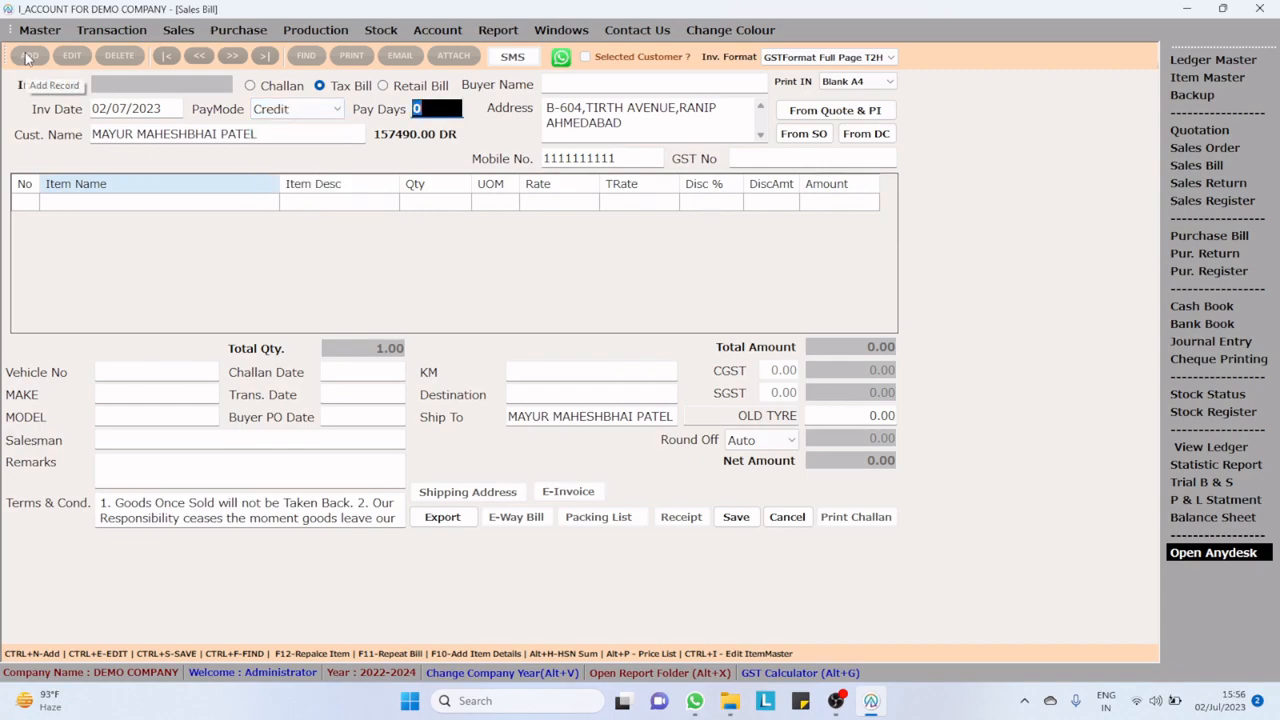
{"action": "type", "text": "45"}
{"action": "key", "text": "Return"}
{"action": "key", "text": "Return"}
{"action": "key", "text": "Return"}
{"action": "key", "text": "Return"}
{"action": "key", "text": "Return"}
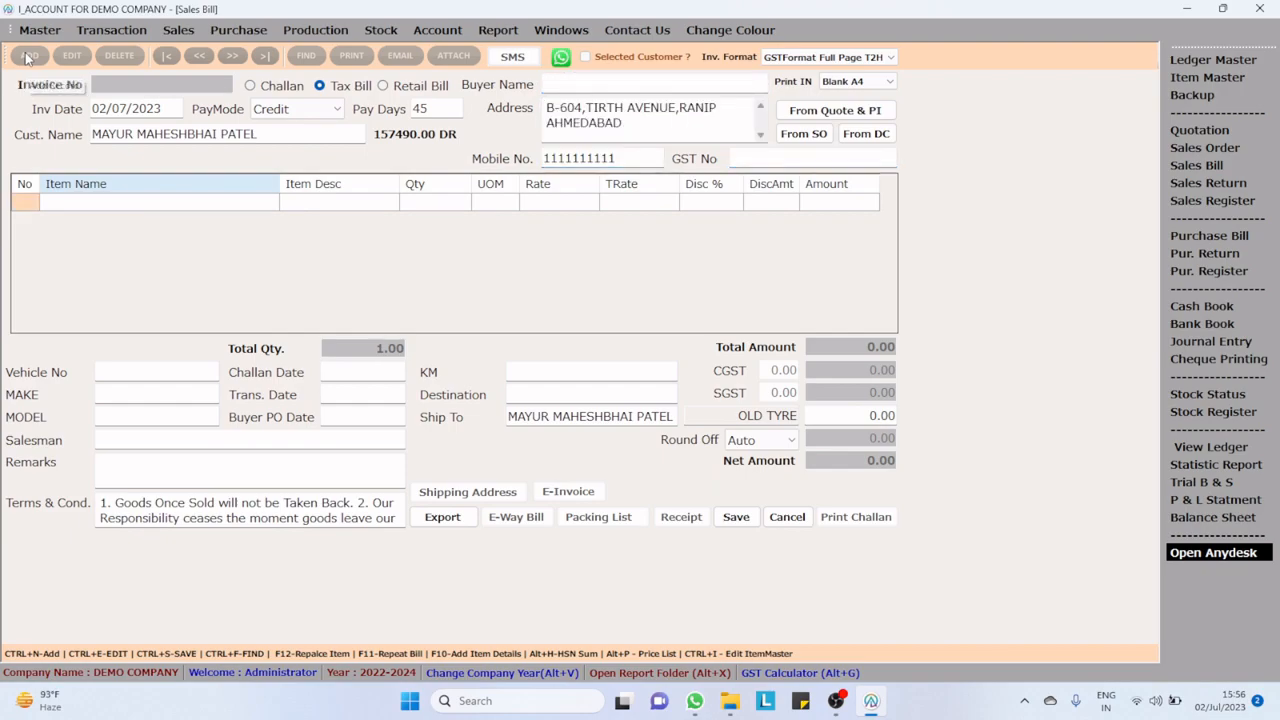
Step: Add the item Amaron-GO-0BH38B20R (35AH) to the first line of the sales bill
{"action": "key", "text": "Return"}
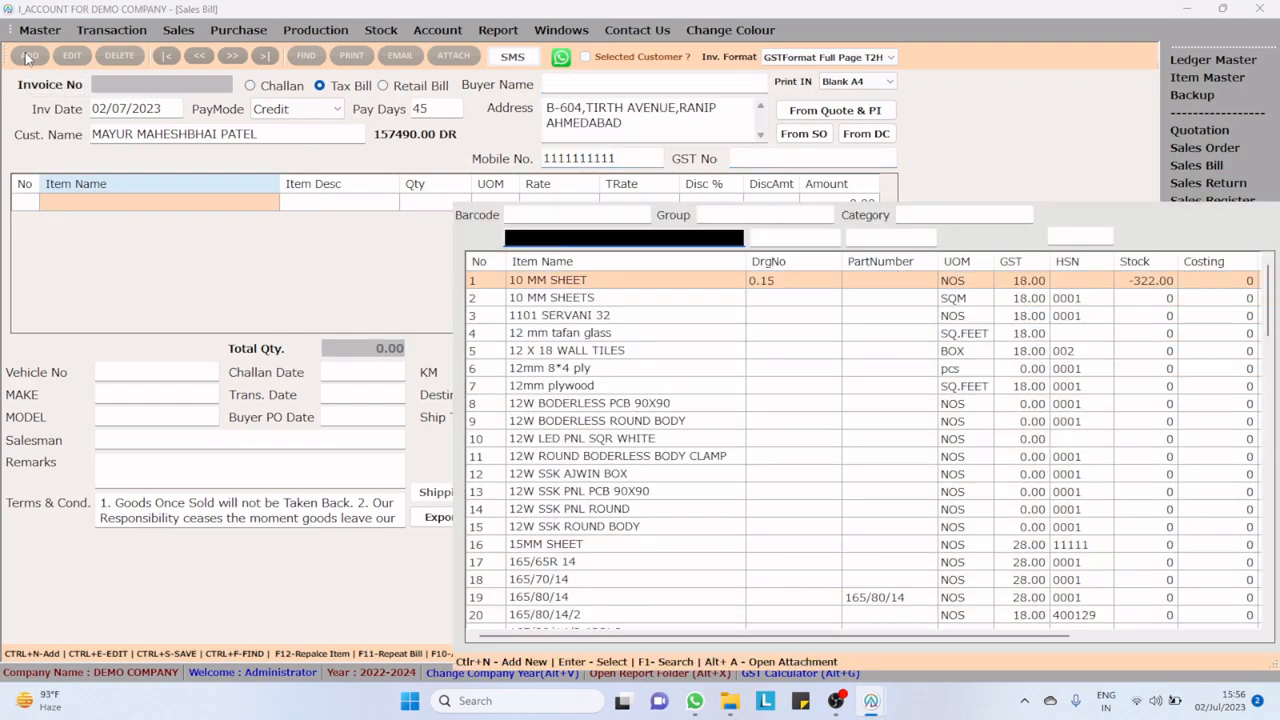
{"action": "type", "text": "amro"}
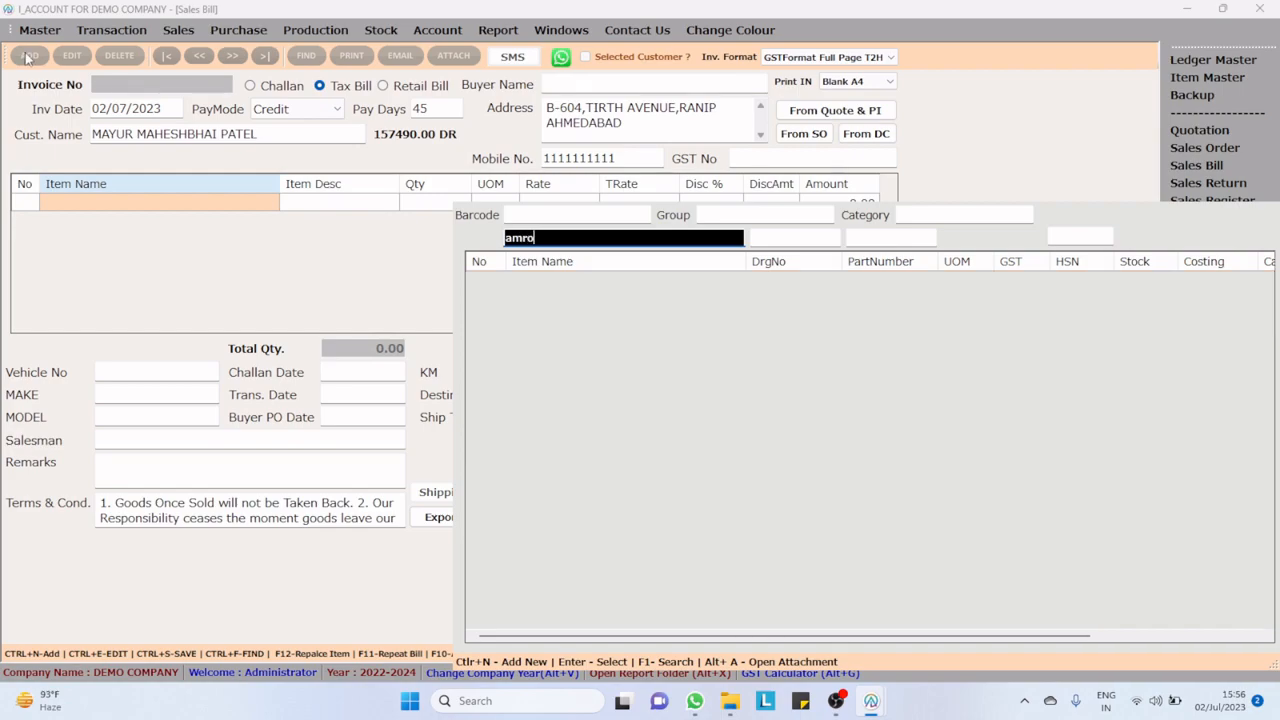
{"action": "key", "text": "BackSpace"}
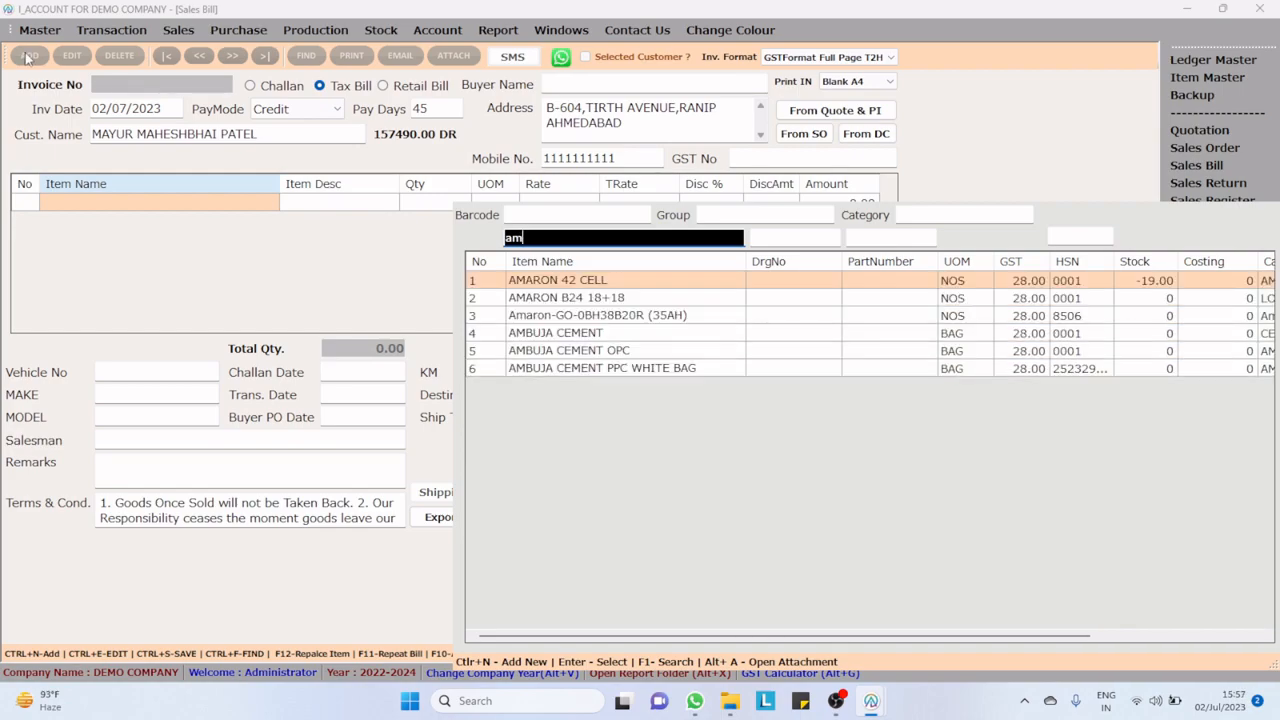
{"action": "key", "text": "Down"}
{"action": "key", "text": "Down"}
{"action": "key", "text": "Down"}
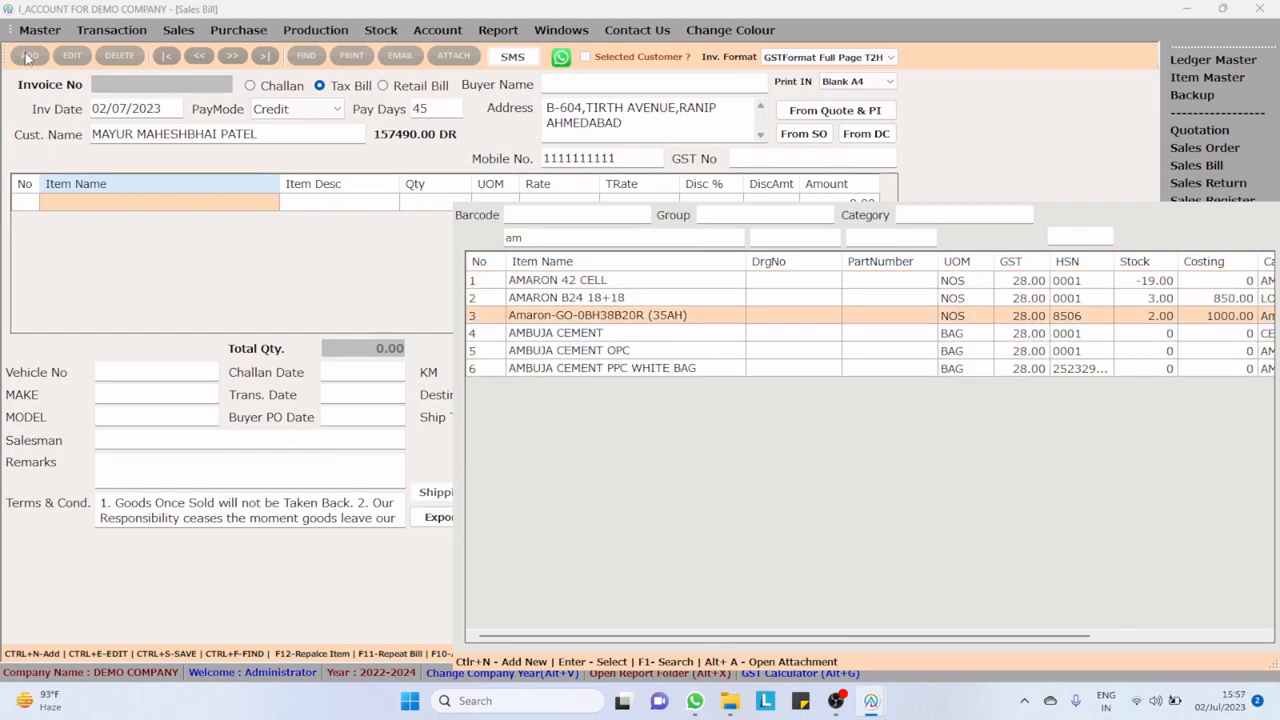
{"action": "key", "text": "Return"}
{"action": "key", "text": "Return"}
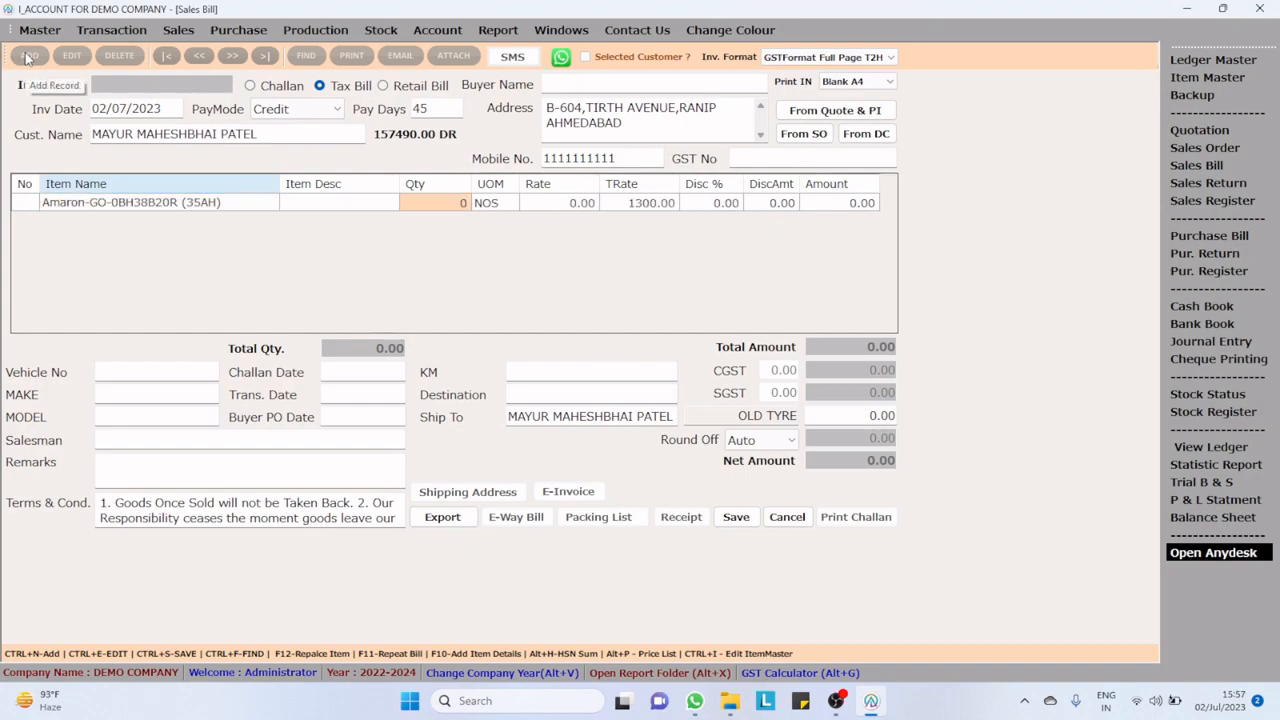
Step: Set the sold battery's quantity to 1 and assign serial number 2345 to it
{"action": "type", "text": "1"}
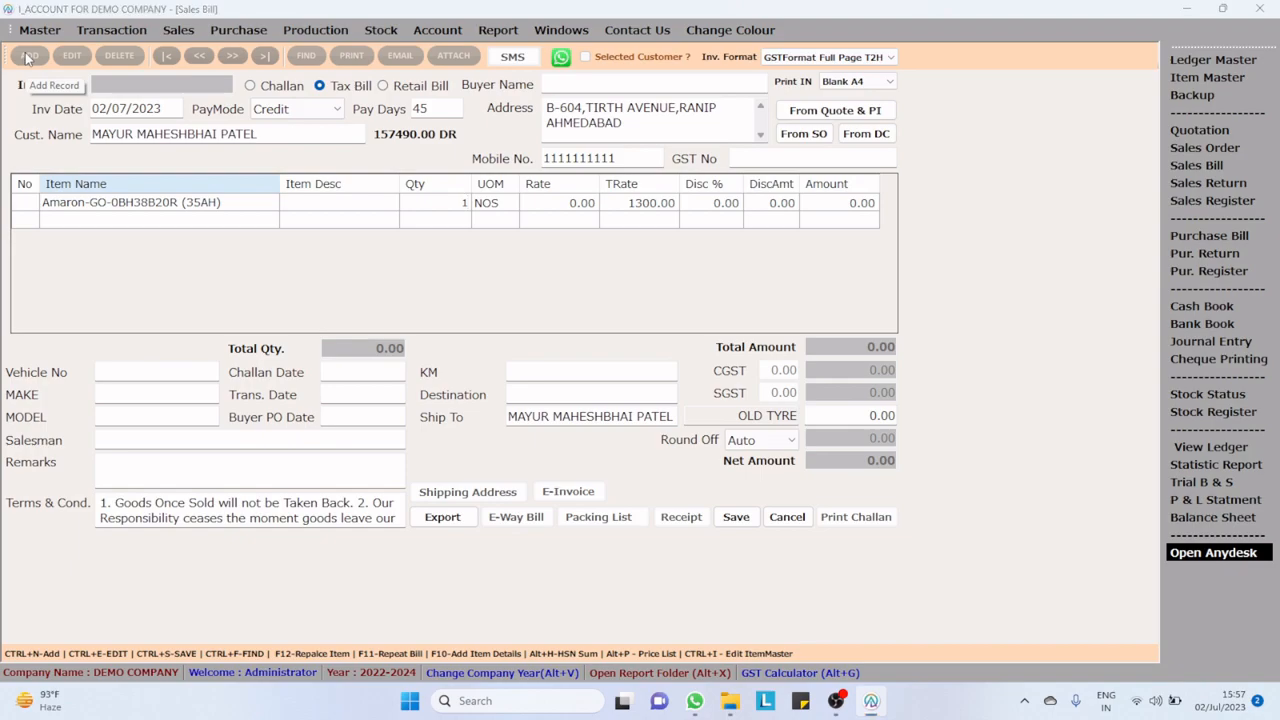
{"action": "key", "text": "Return"}
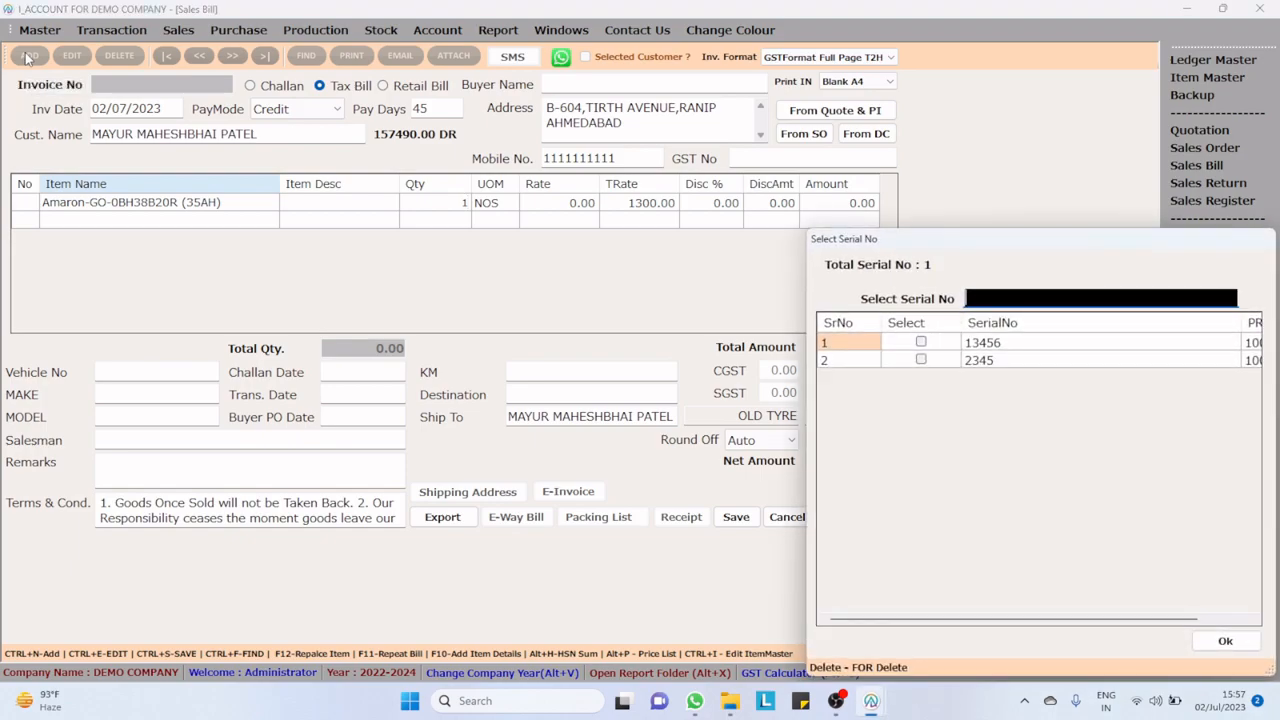
{"action": "left_click", "coordinate": [921, 359]}
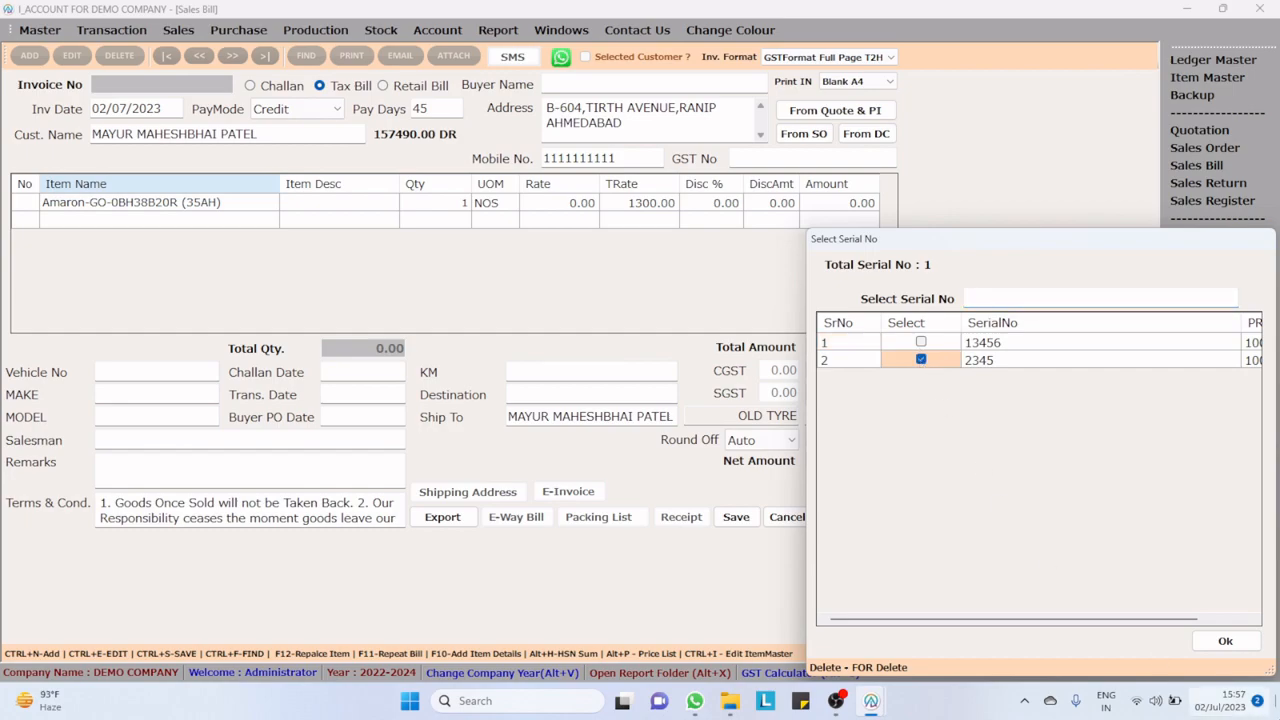
{"action": "left_click", "coordinate": [1244, 647]}
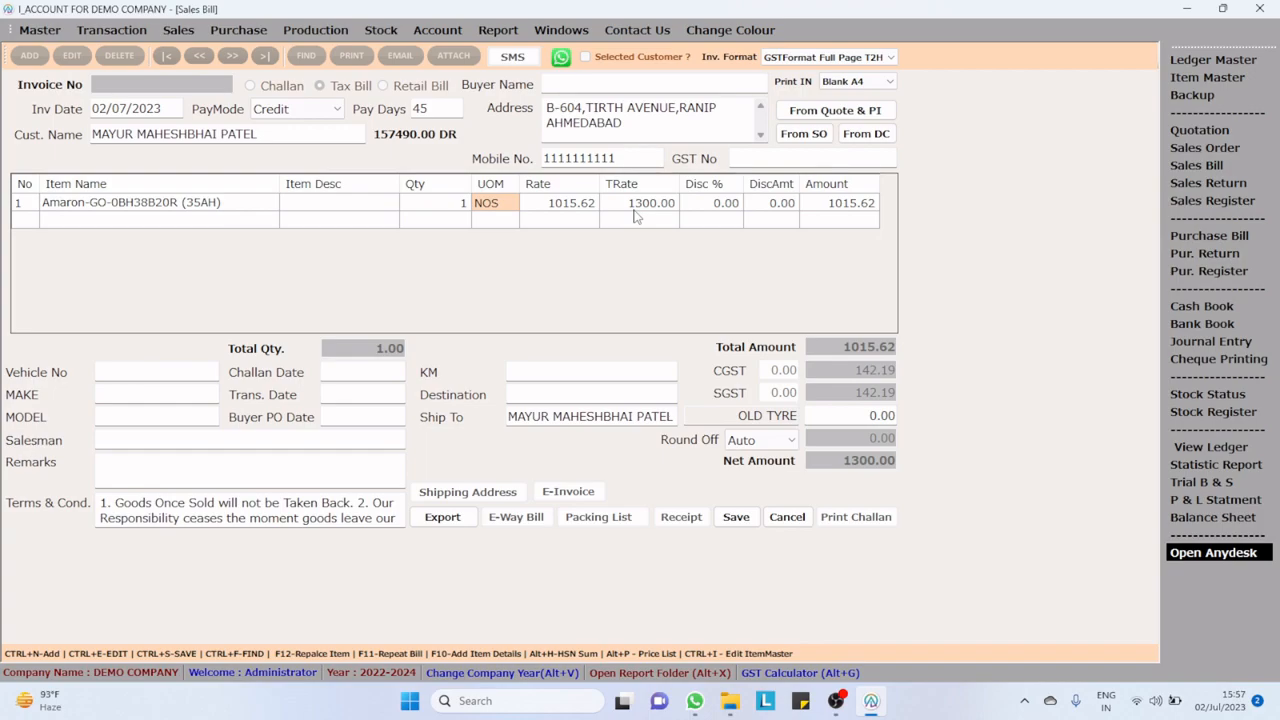
Step: Accept the sold battery's filled-in unit and rate, then save the sales bill
{"action": "key", "text": "Return"}
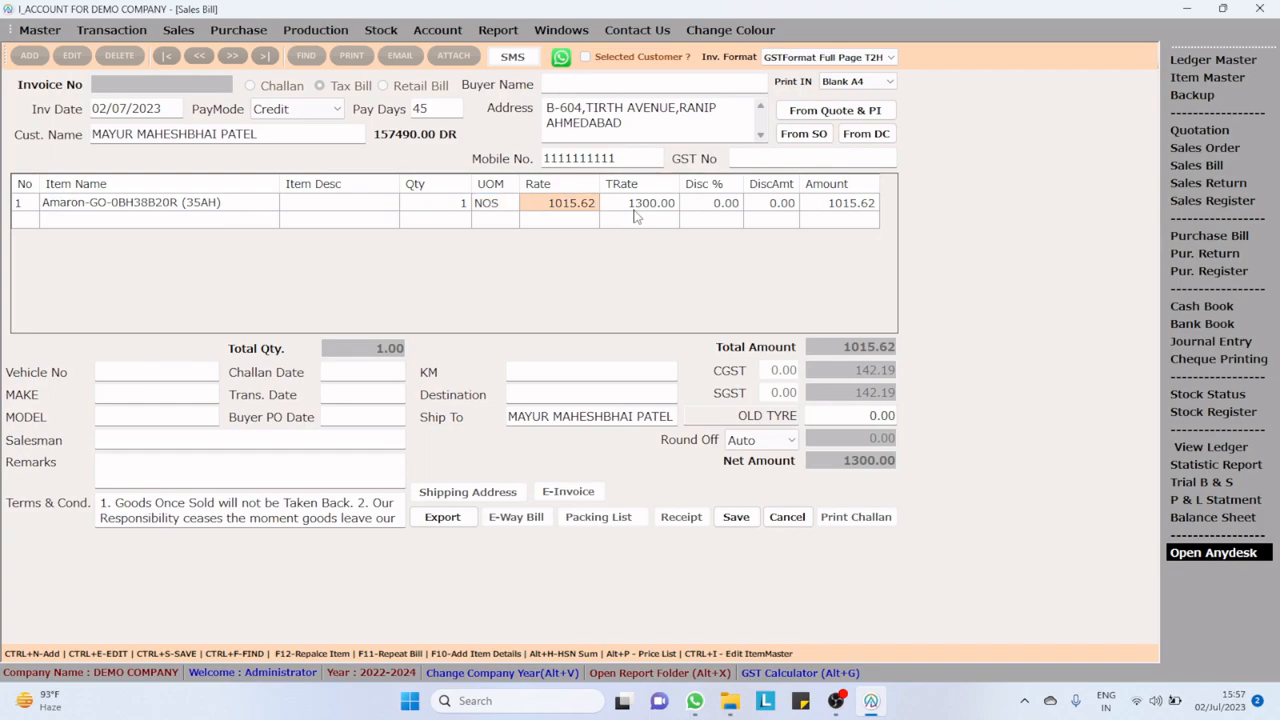
{"action": "key", "text": "ctrl+s"}
{"action": "key", "text": "Return"}
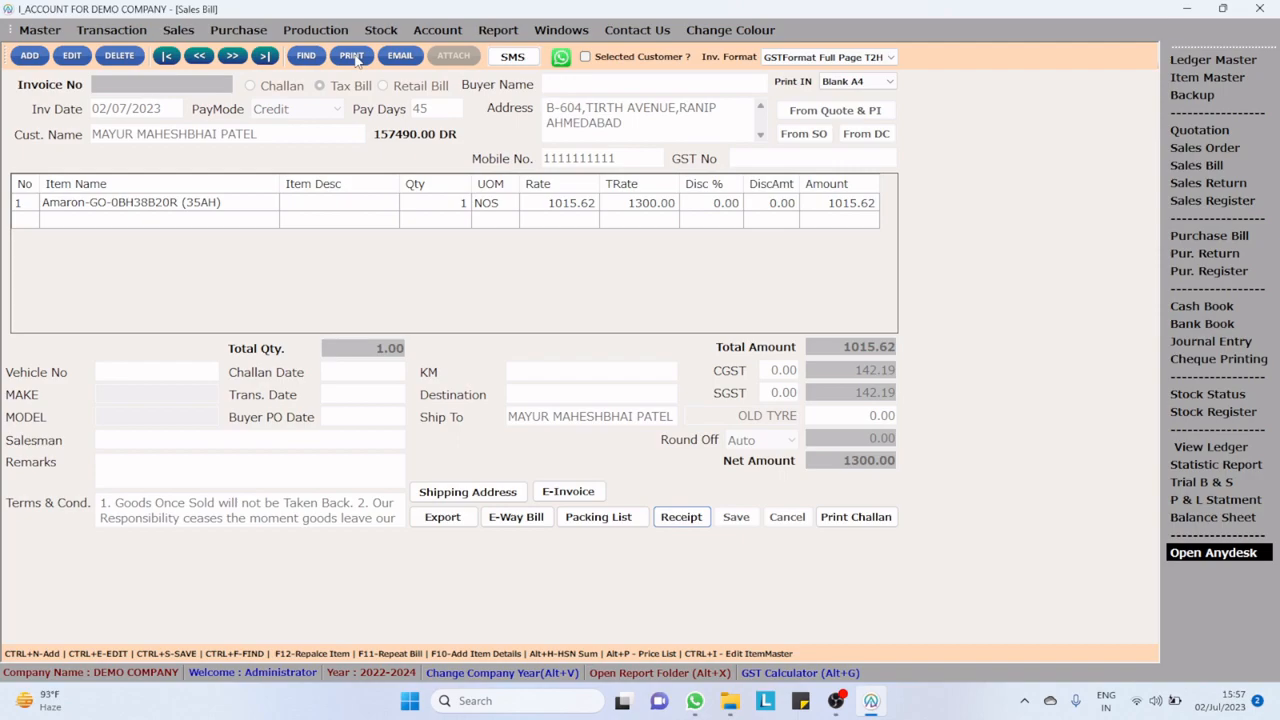
Step: Examine the saved bill's tax invoice preview down to its totals and terms, then close the preview and the sales bill
{"action": "left_click", "coordinate": [561, 58]}
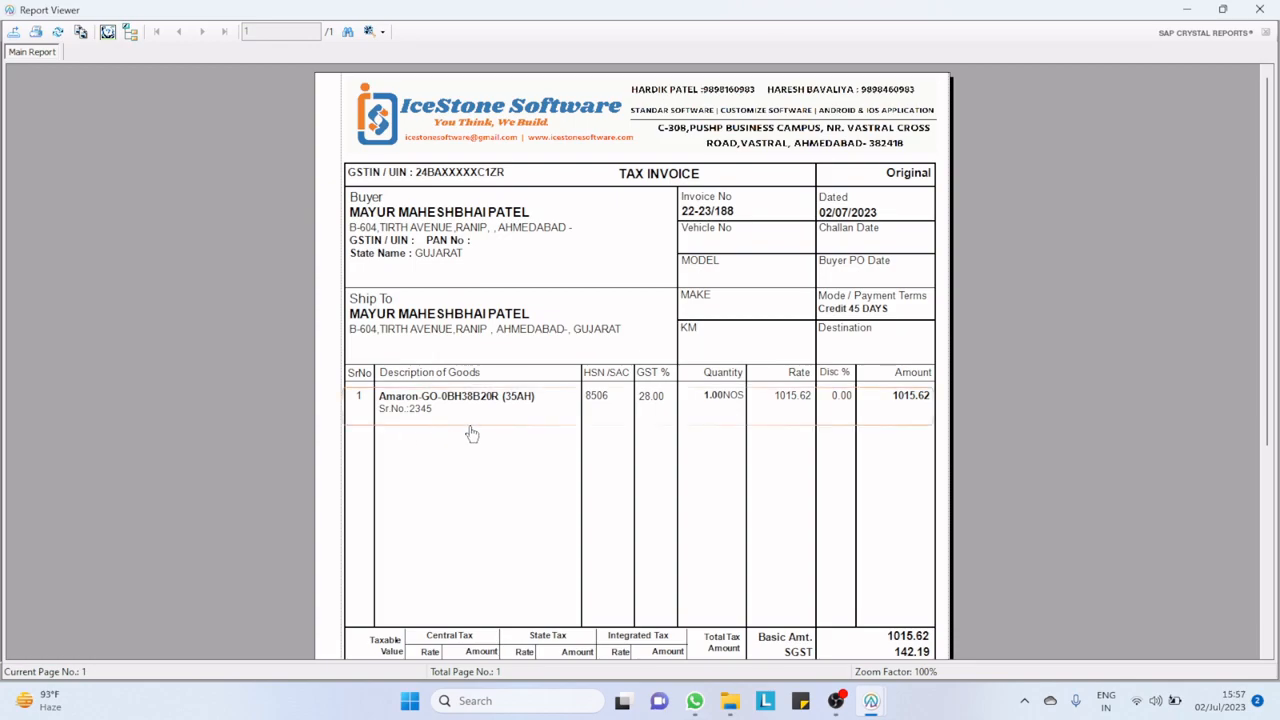
{"action": "scroll", "coordinate": [472, 432], "scroll_direction": "down", "scroll_amount": 5}
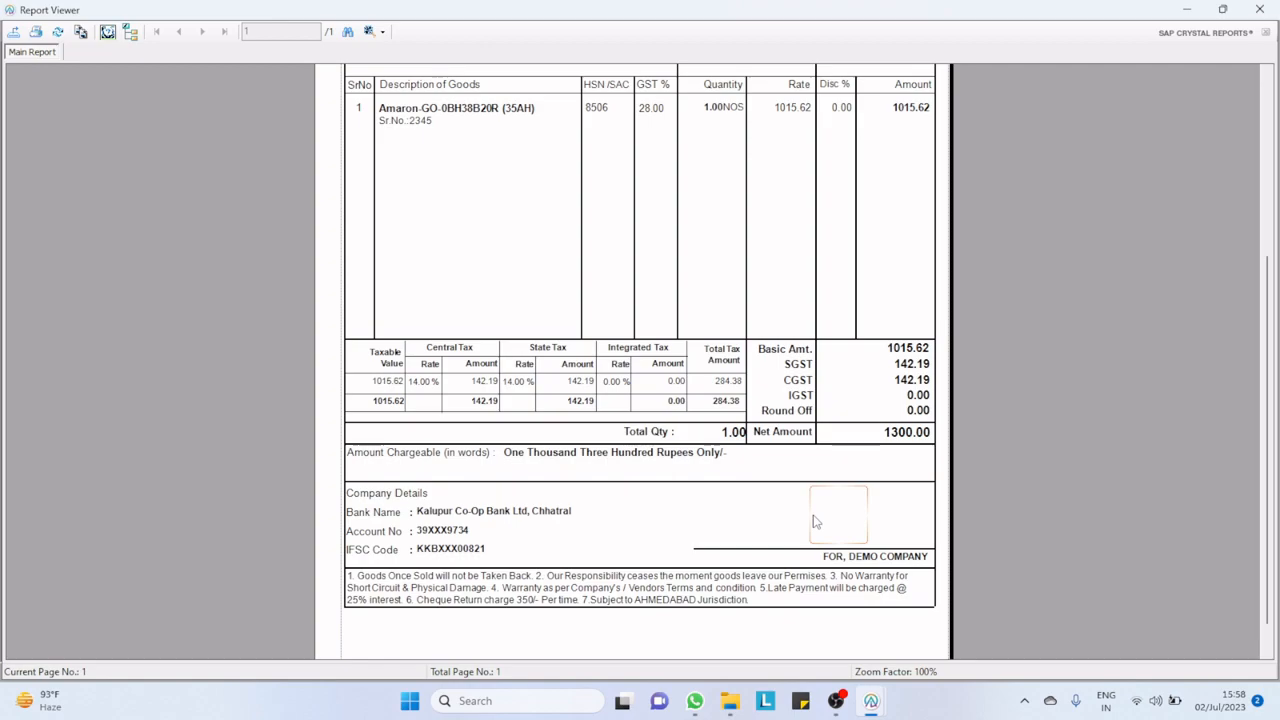
{"action": "key", "text": "Escape"}
{"action": "key", "text": "Escape"}
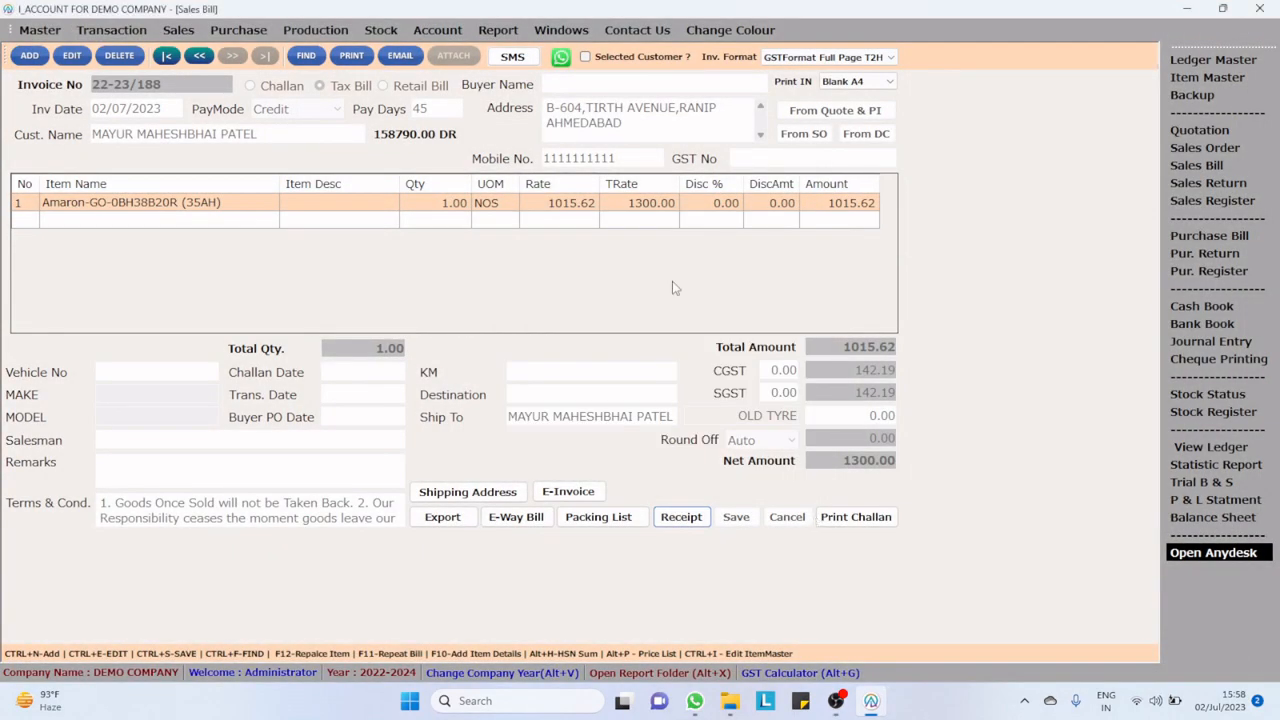
{"action": "key", "text": "Escape"}
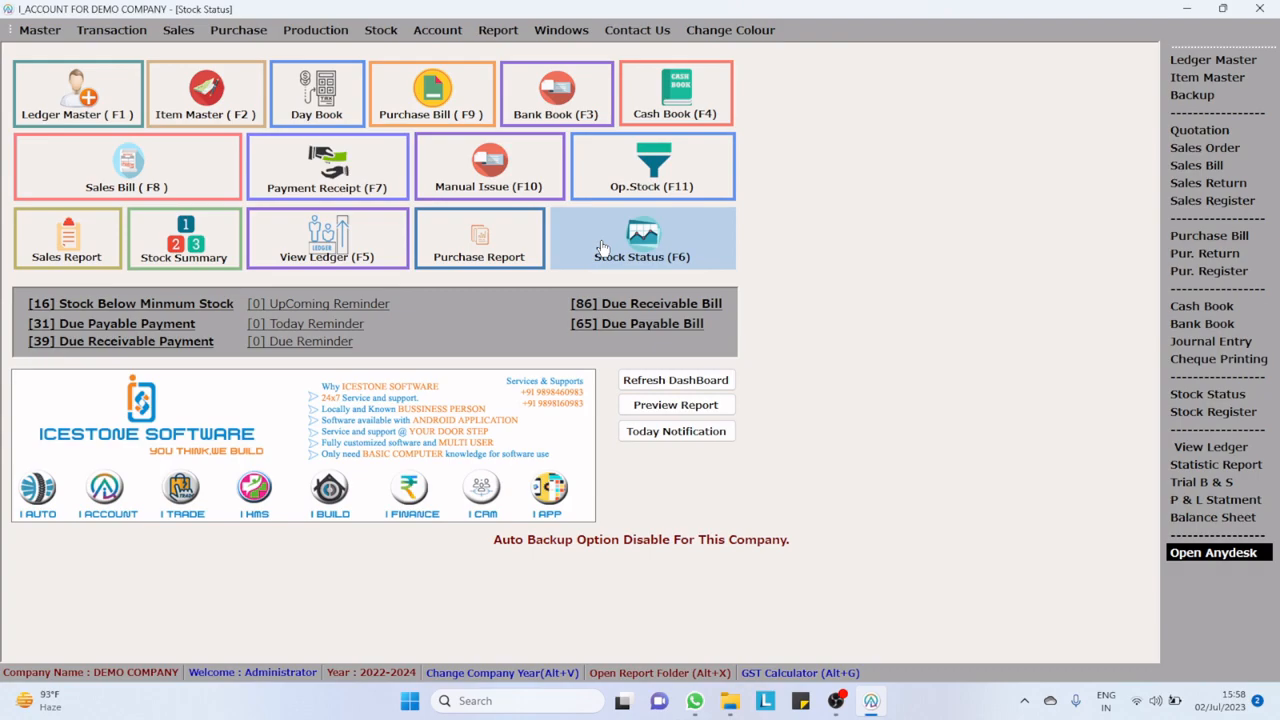
Step: Look up Amaron-GO-0BH38B20R (35AH) in the stock status and check its purchase and sale entries in the stock details report
{"action": "left_click", "coordinate": [601, 246]}
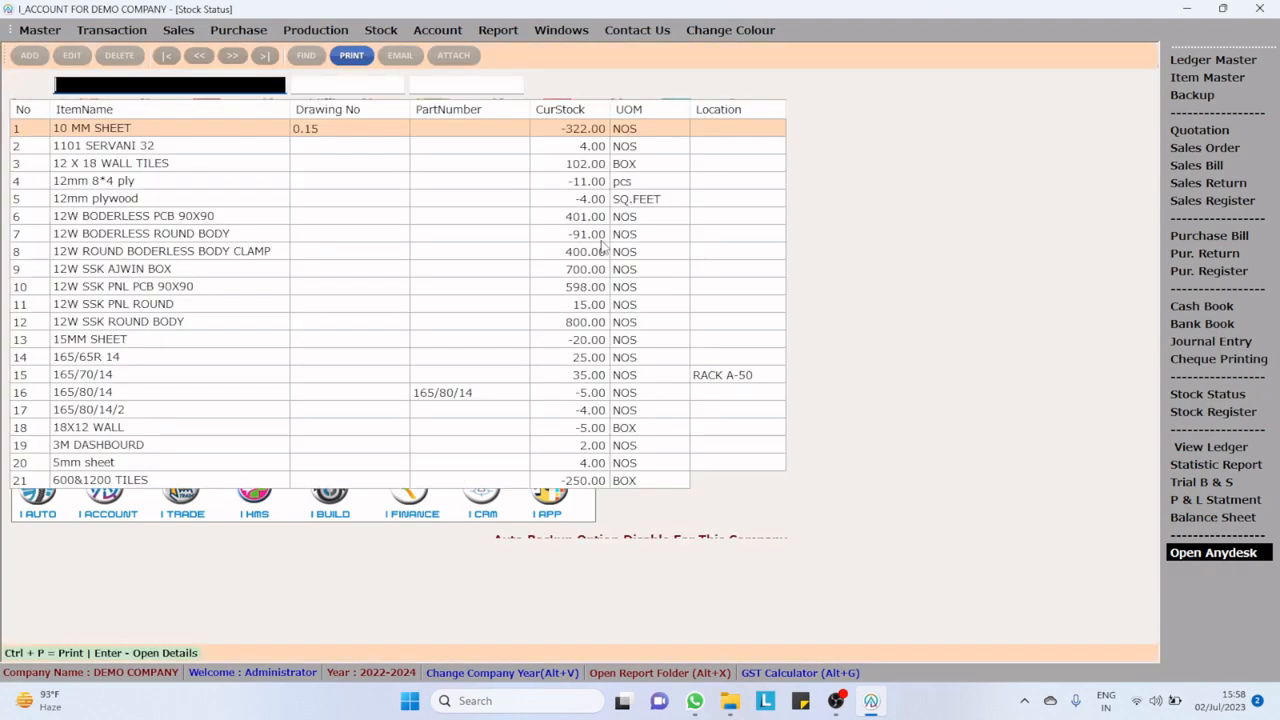
{"action": "type", "text": "am"}
{"action": "key", "text": "Down"}
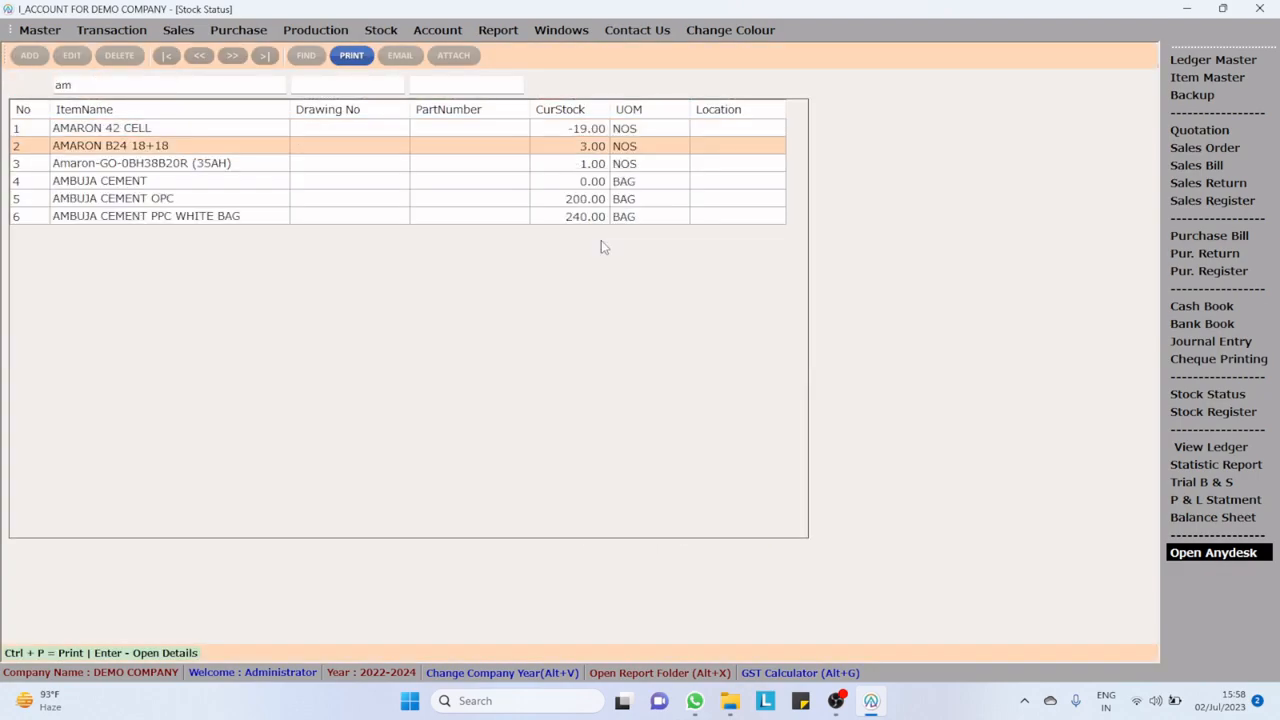
{"action": "key", "text": "Down"}
{"action": "key", "text": "Return"}
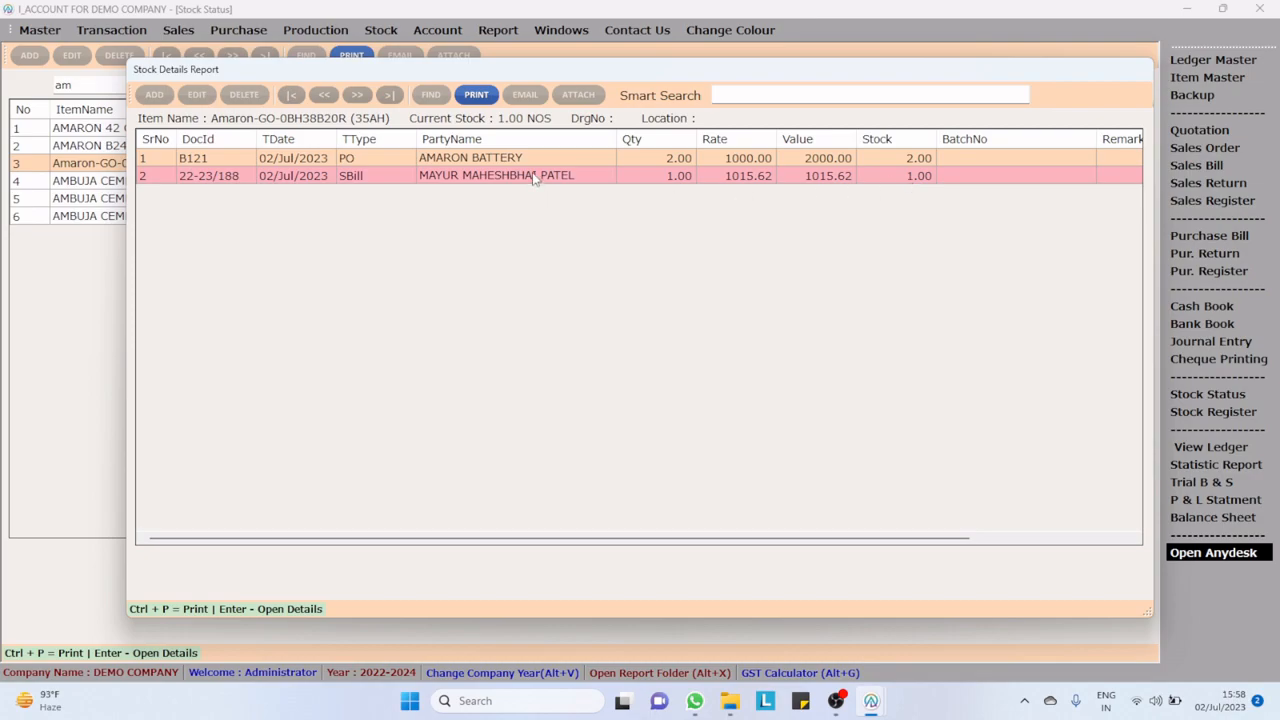
{"action": "key", "text": "Escape"}
{"action": "key", "text": "Down"}
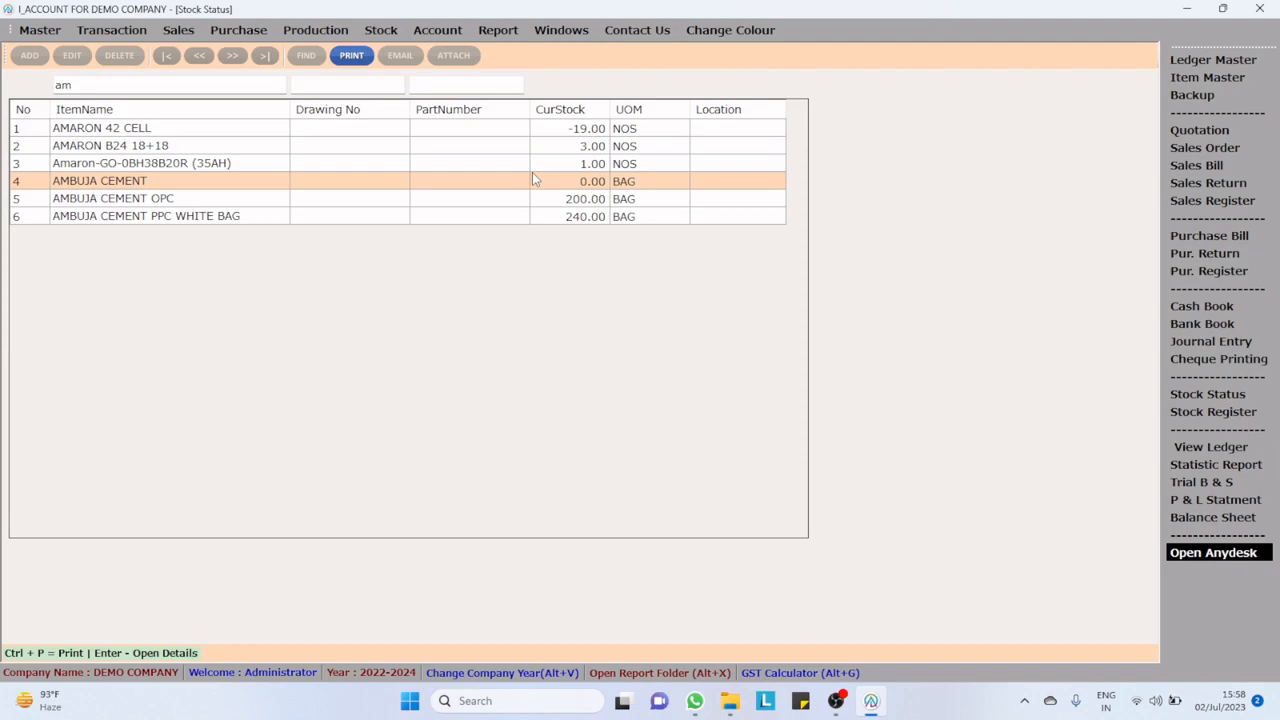
{"action": "key", "text": "Escape"}
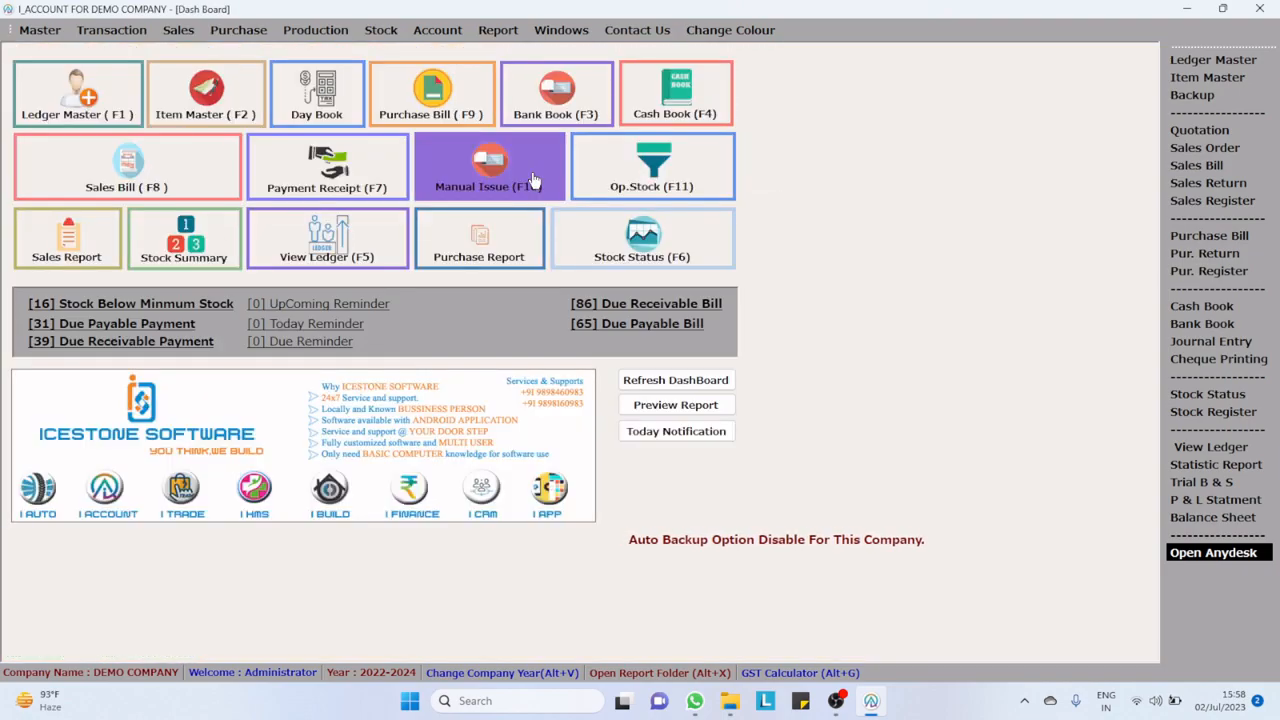
Step: Review the Amaron-GO-0BH38B20R (35AH) record in the item master, including its serial-number-wise stock option, then close it
{"action": "left_click", "coordinate": [205, 110]}
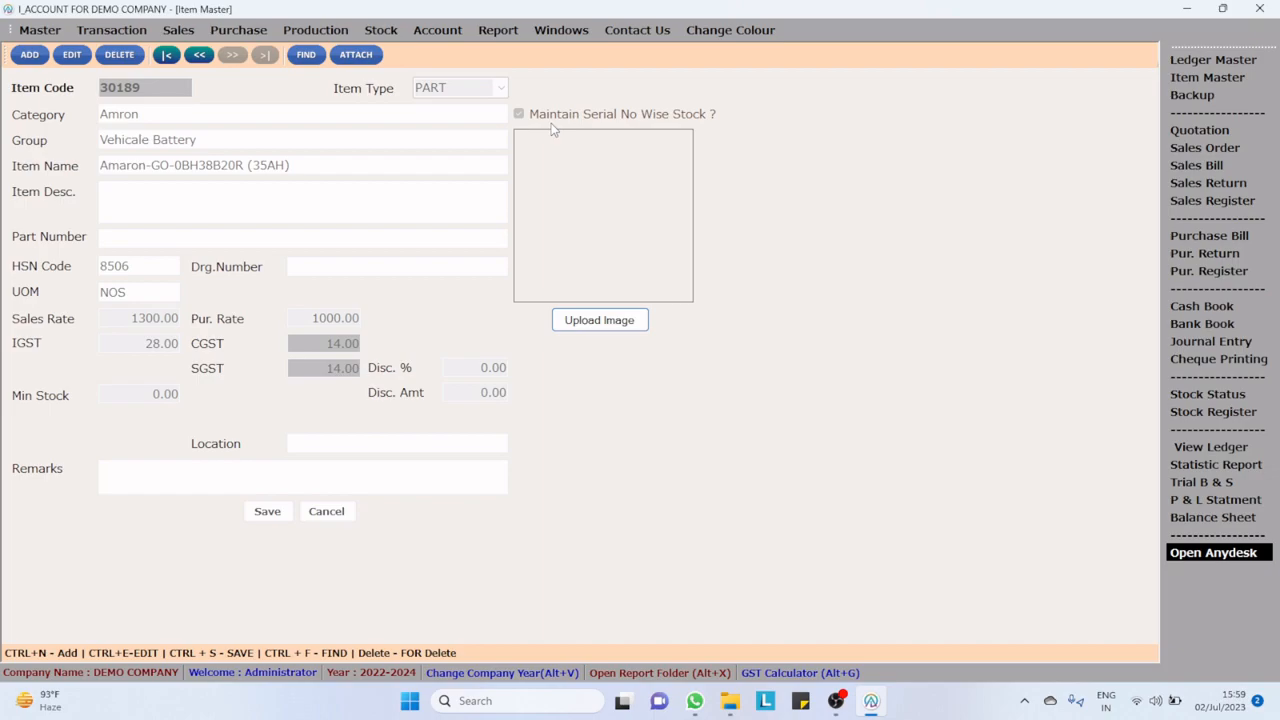
{"action": "key", "text": "Escape"}
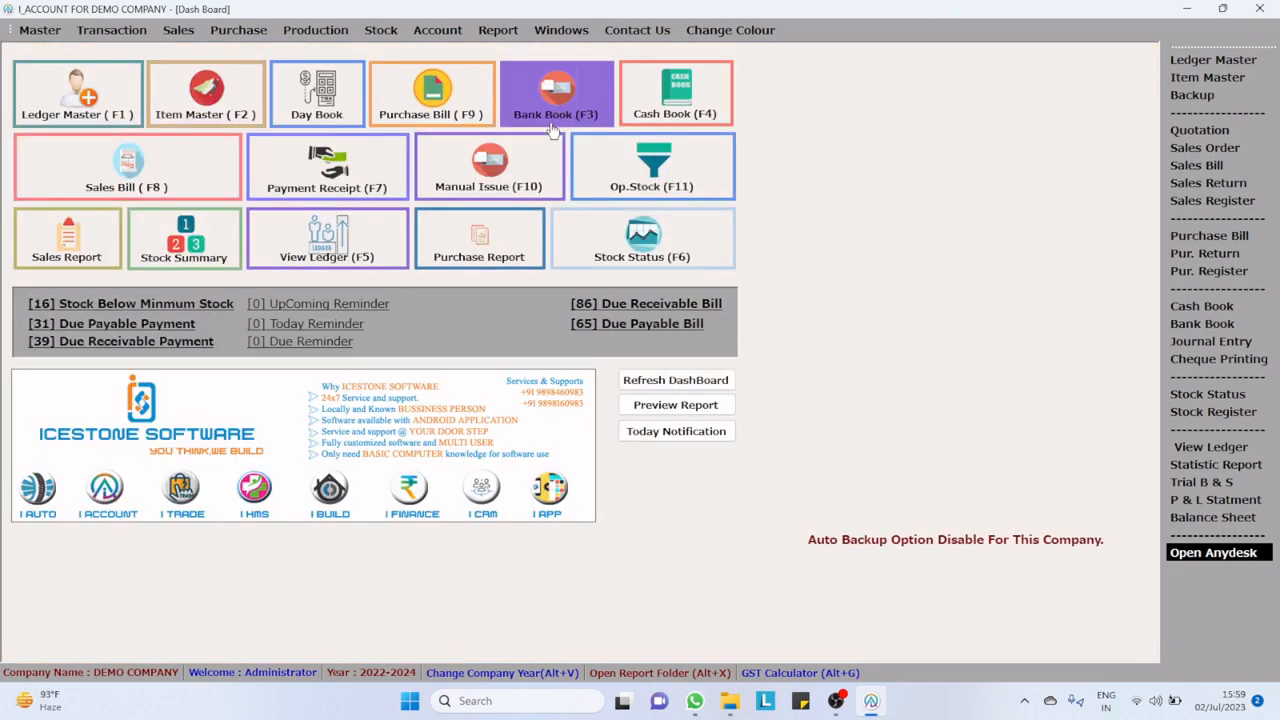
{"action": "left_click", "coordinate": [208, 114]}
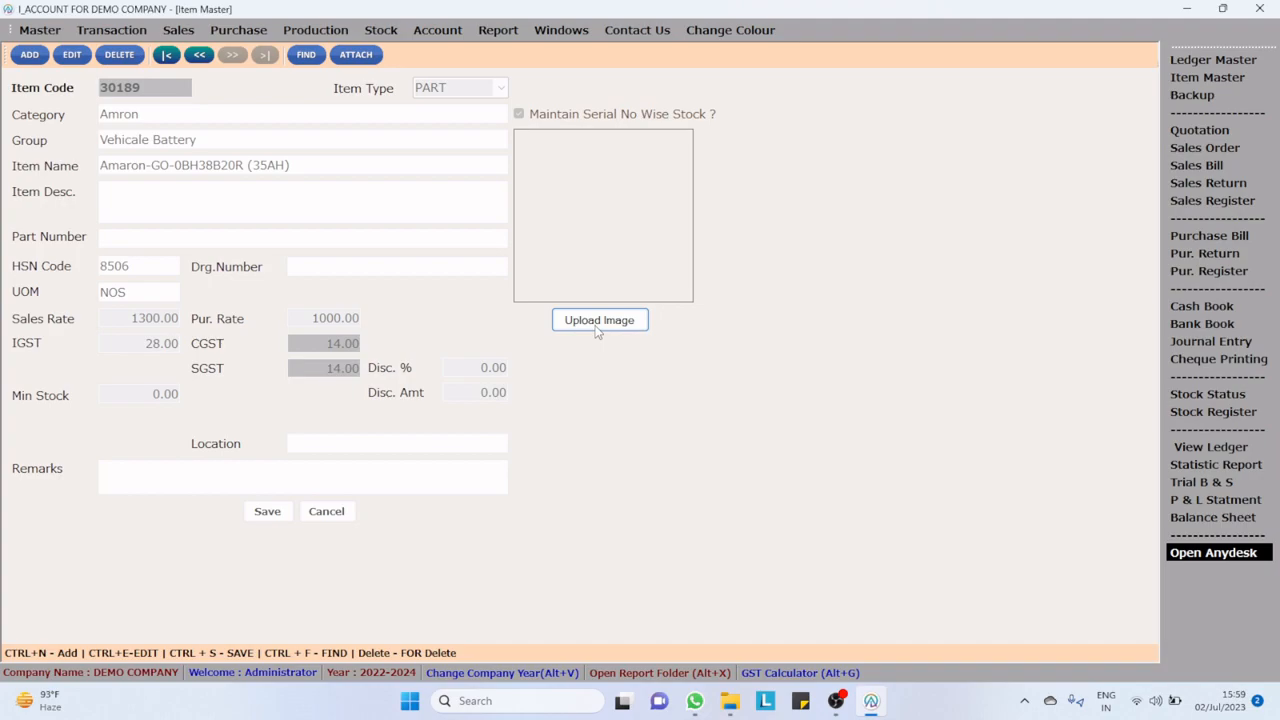
{"action": "key", "text": "Escape"}
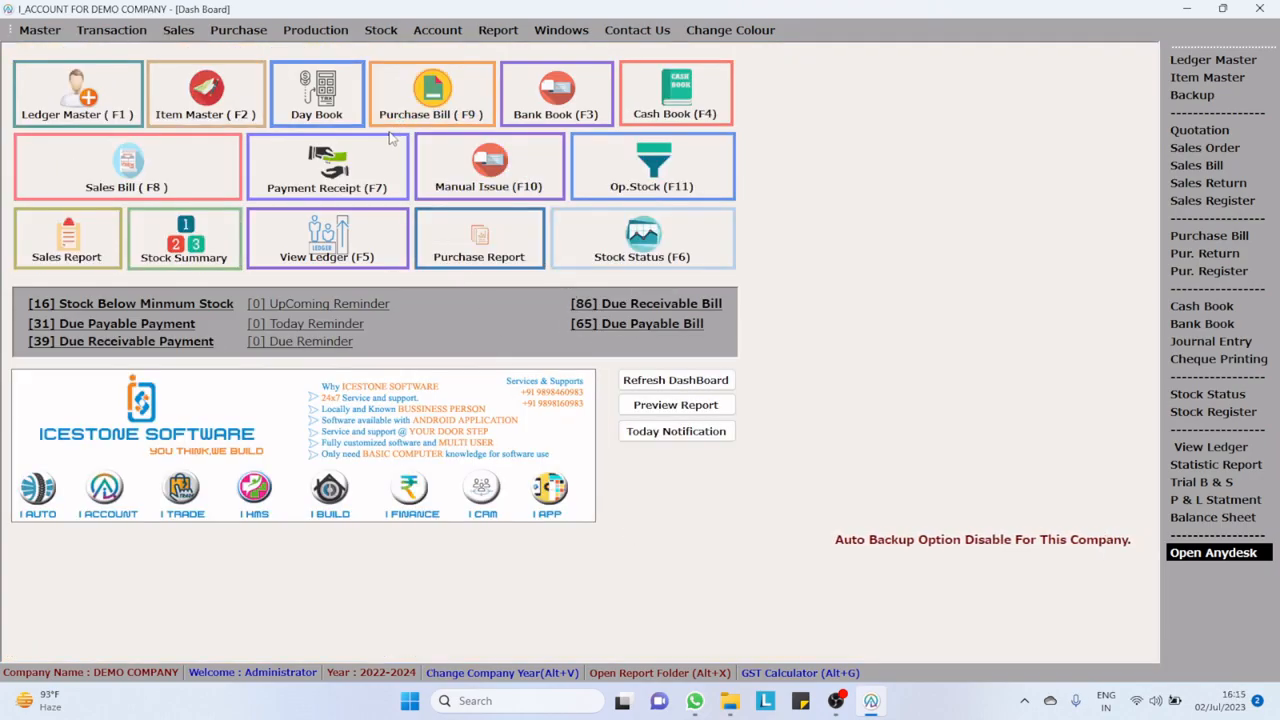
Step: Open the payment receipt entry, preview its cash receipt, then close the preview and the entry
{"action": "left_click", "coordinate": [372, 172]}
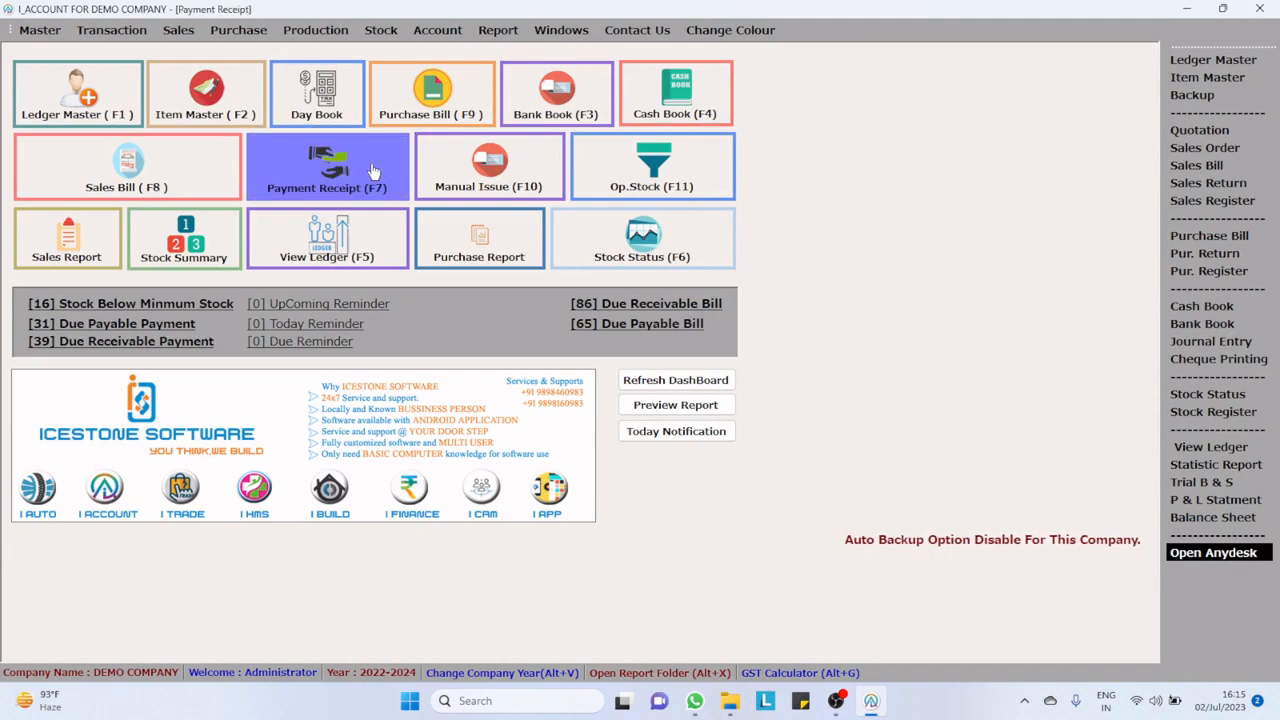
{"action": "left_click", "coordinate": [351, 54]}
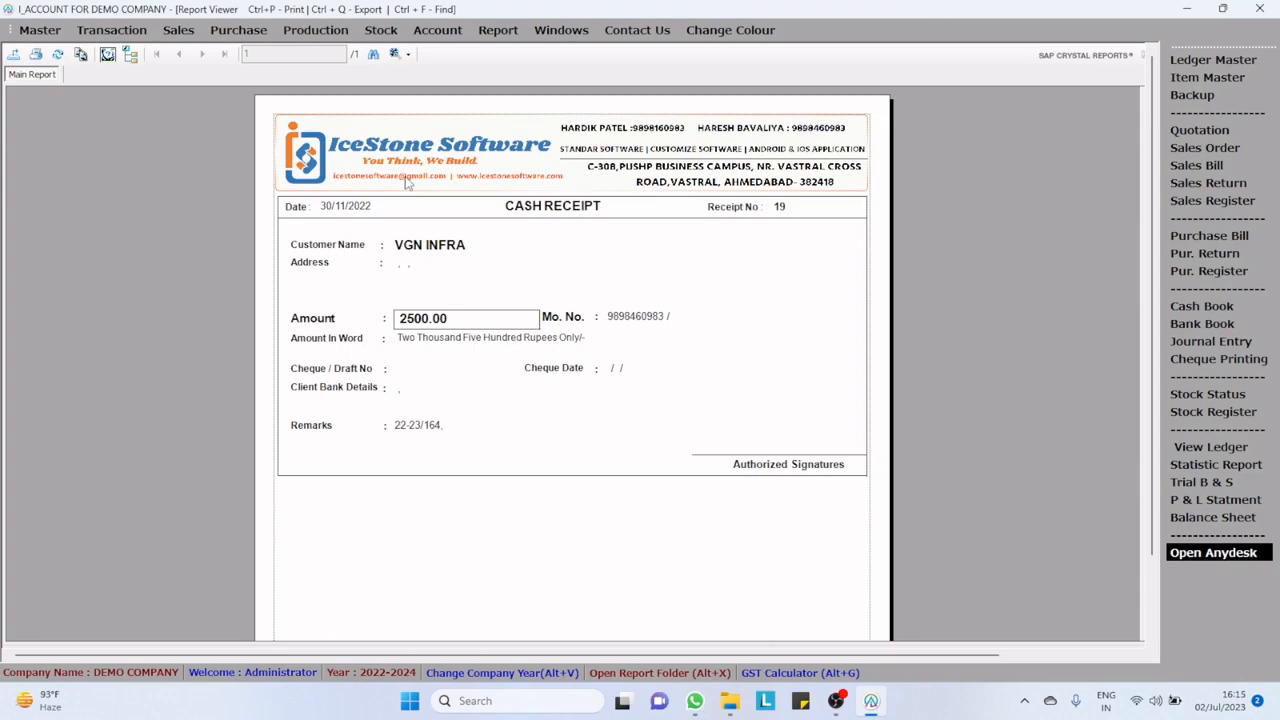
{"action": "key", "text": "Escape"}
{"action": "key", "text": "Escape"}
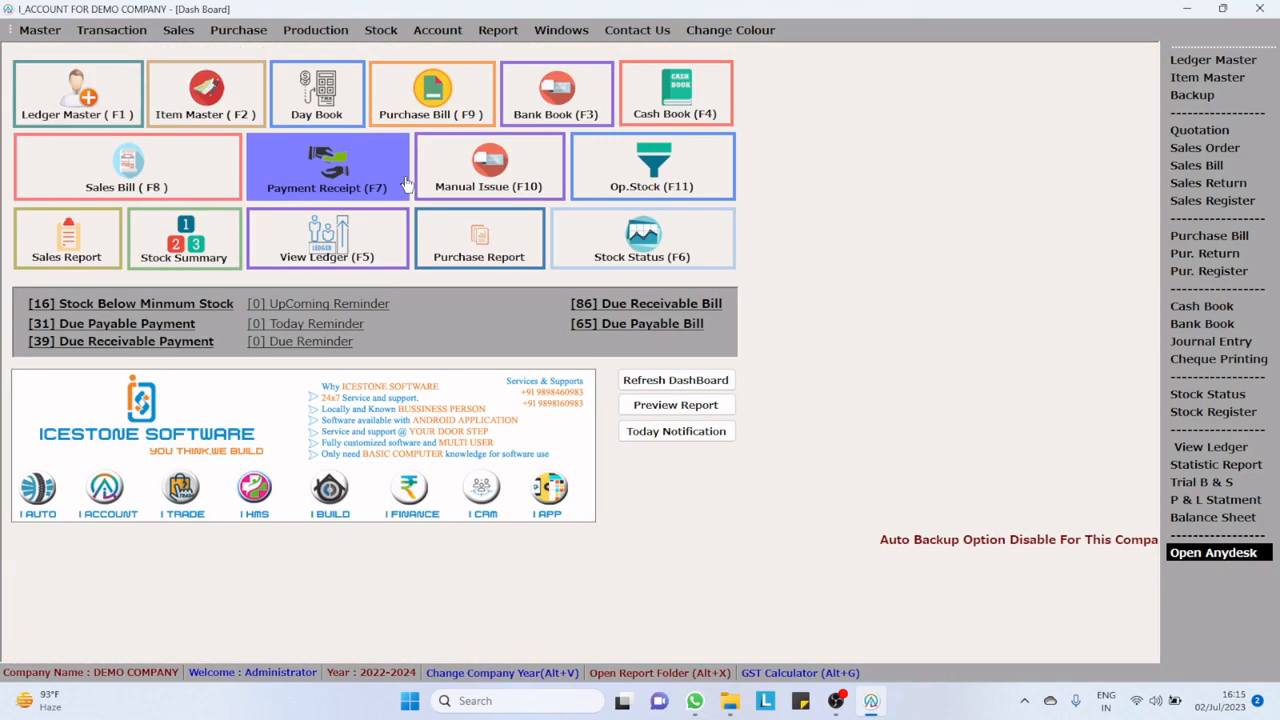
{"action": "left_click", "coordinate": [182, 28]}
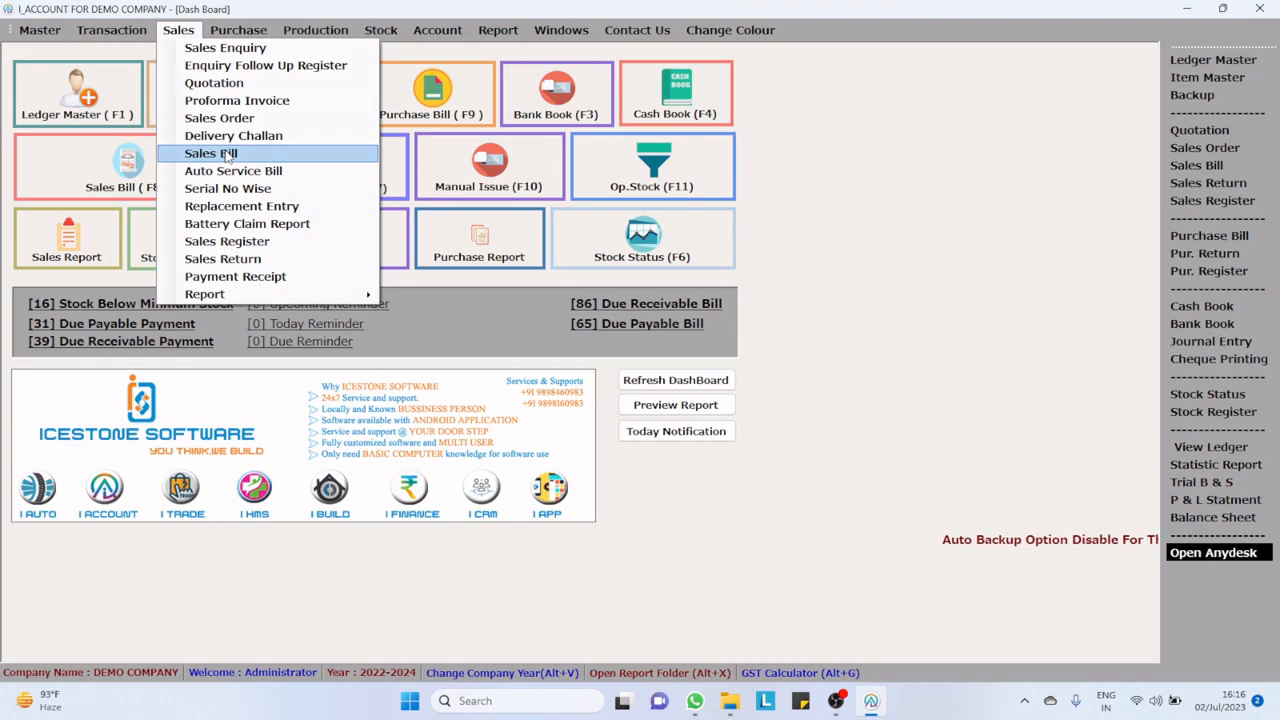
{"action": "left_click", "coordinate": [828, 205]}
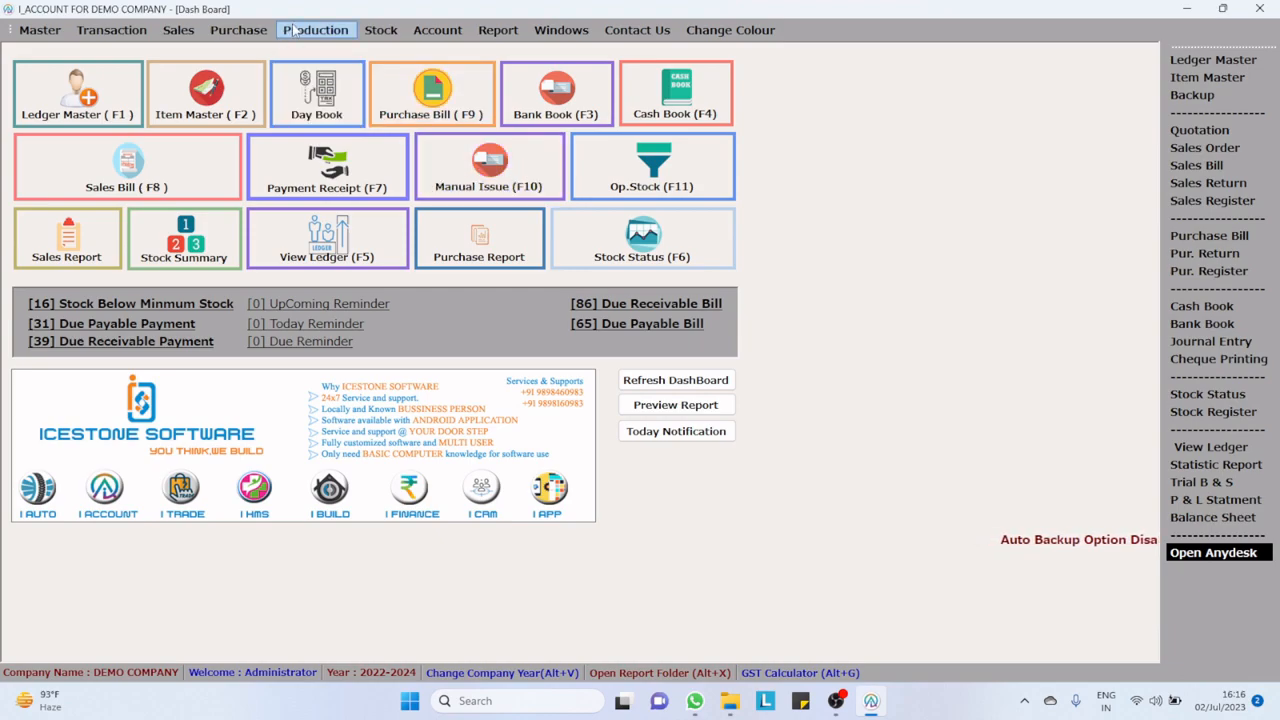
{"action": "left_click", "coordinate": [238, 29]}
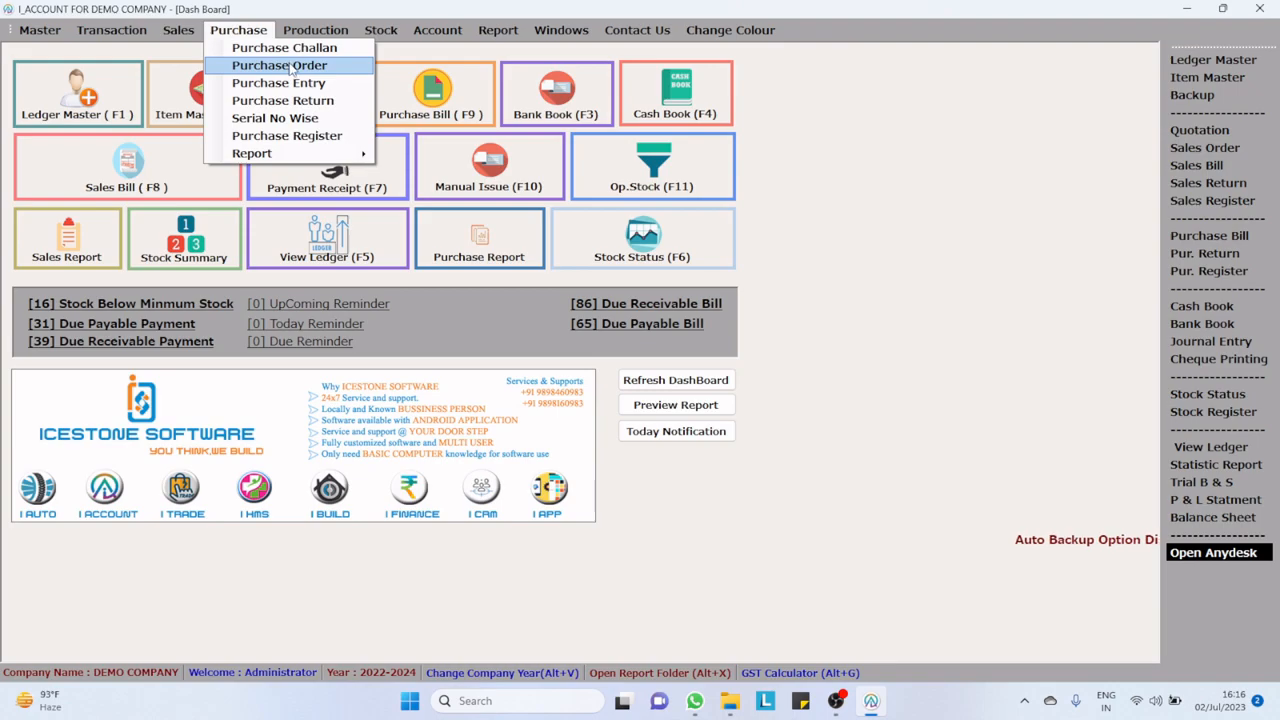
{"action": "left_click", "coordinate": [981, 277]}
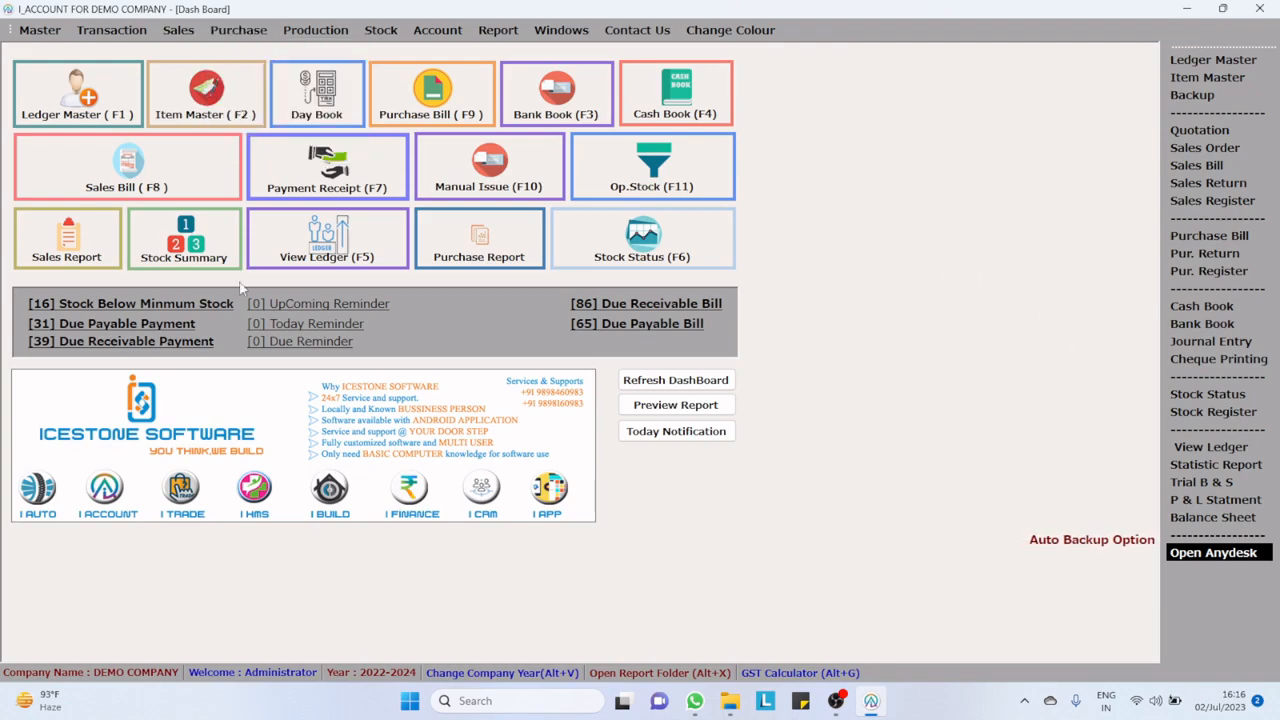
Step: Look at the filter options of the sales, stock summary and purchase reports, closing each without previewing
{"action": "left_click", "coordinate": [68, 262]}
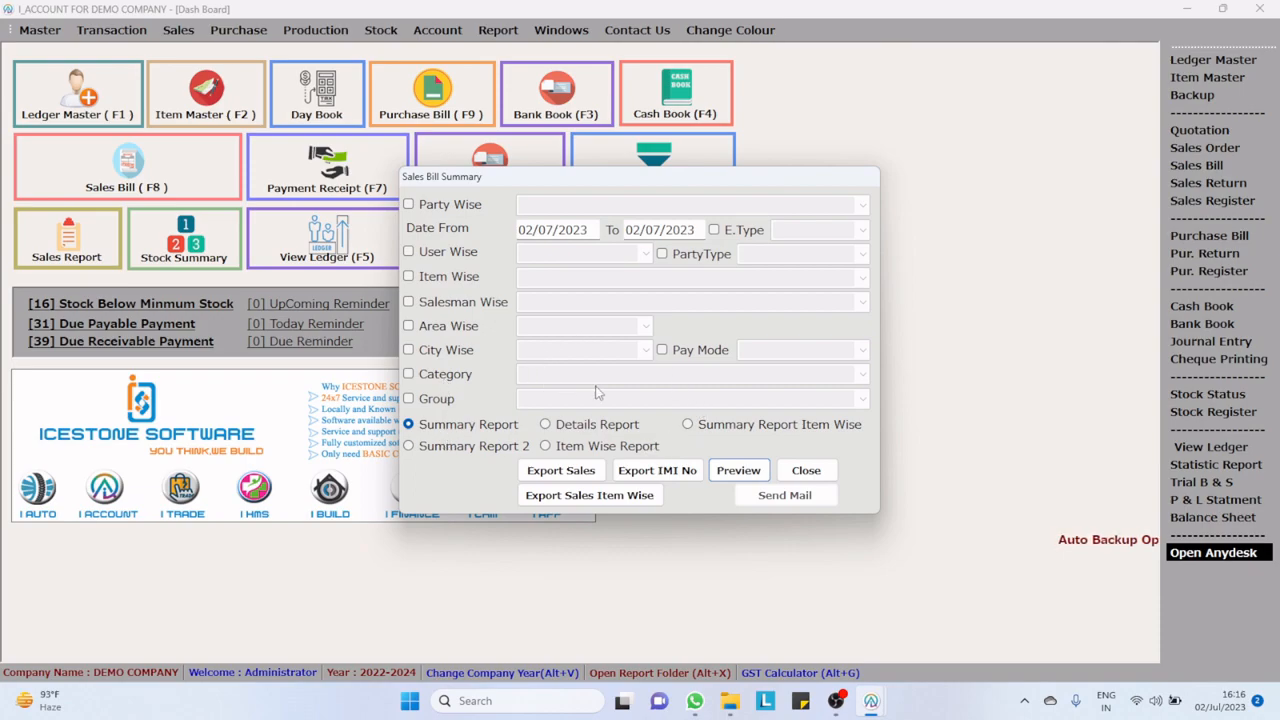
{"action": "left_click", "coordinate": [805, 472]}
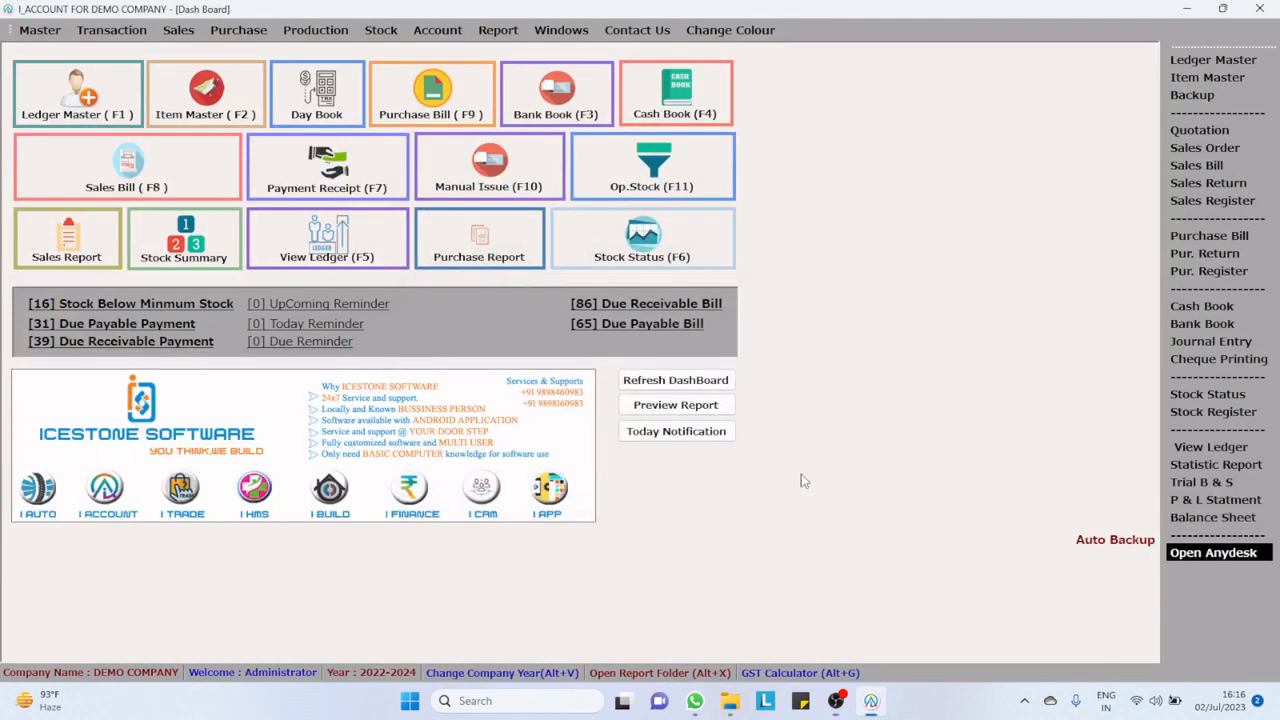
{"action": "left_click", "coordinate": [200, 245]}
{"action": "left_click", "coordinate": [784, 403]}
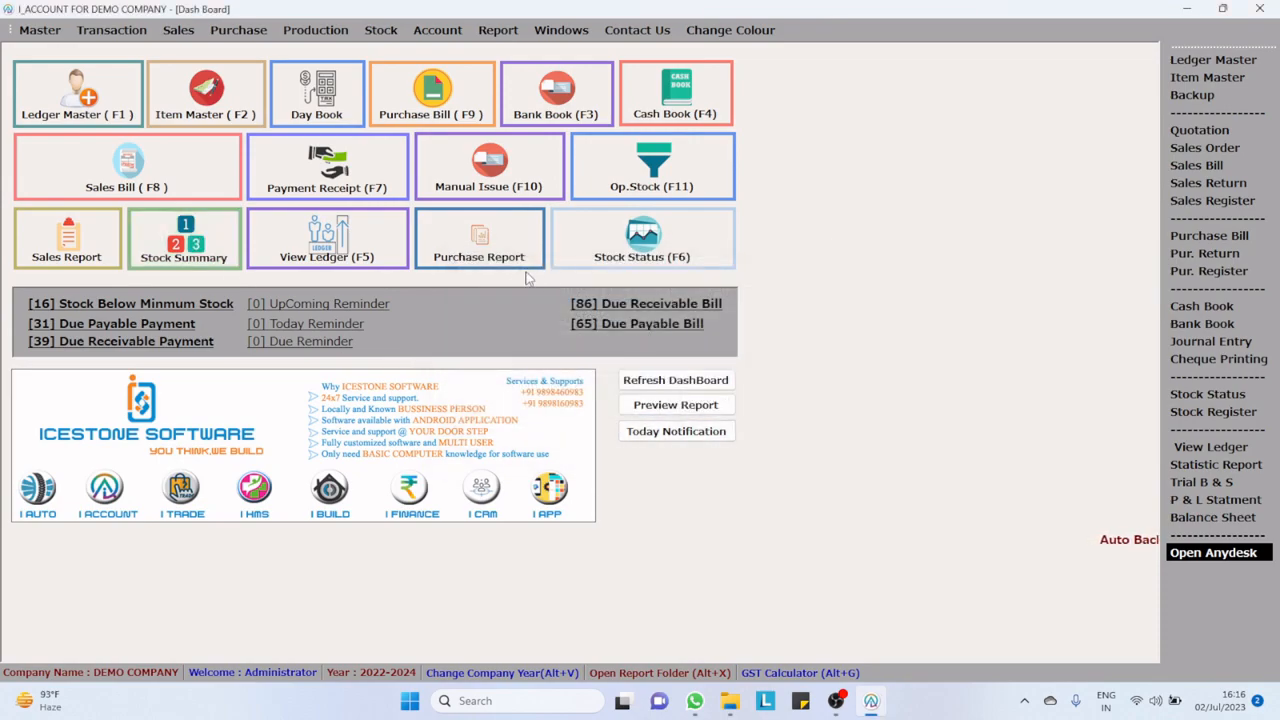
{"action": "left_click", "coordinate": [502, 247]}
{"action": "left_click", "coordinate": [818, 459]}
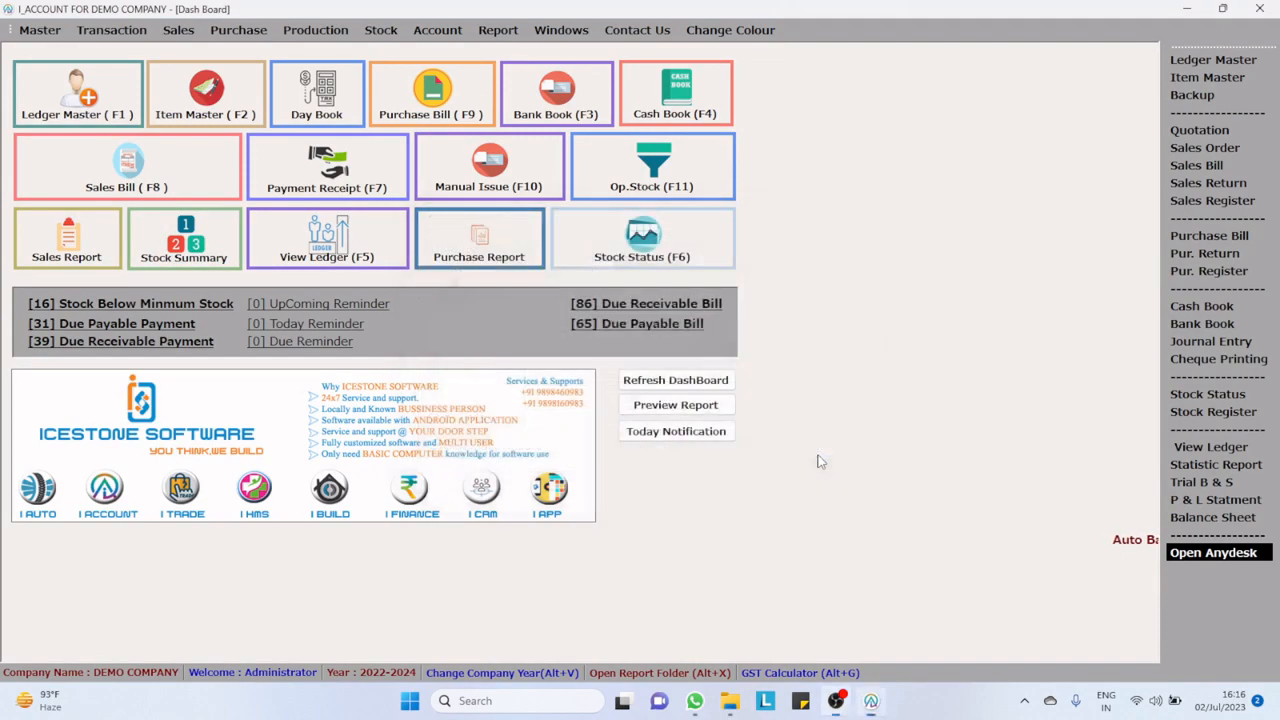
{"action": "left_click", "coordinate": [440, 34]}
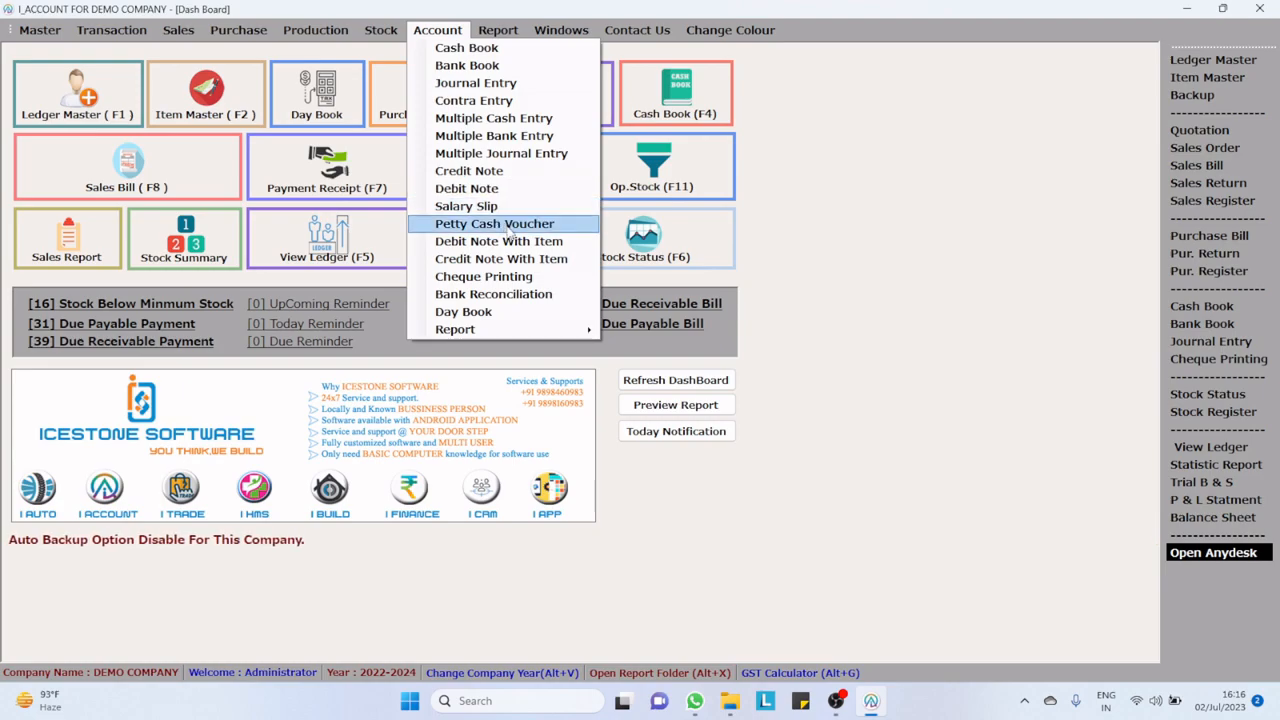
{"action": "mouse_move", "coordinate": [540, 329]}
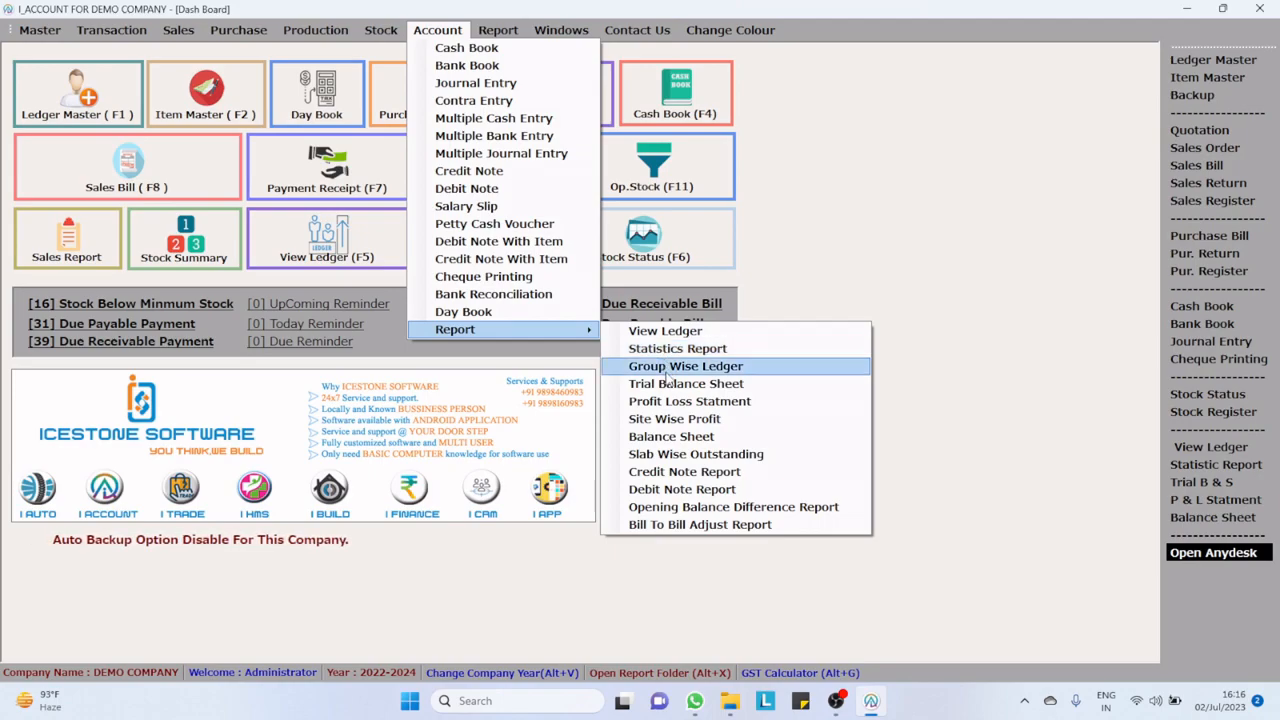
{"action": "left_click", "coordinate": [845, 232]}
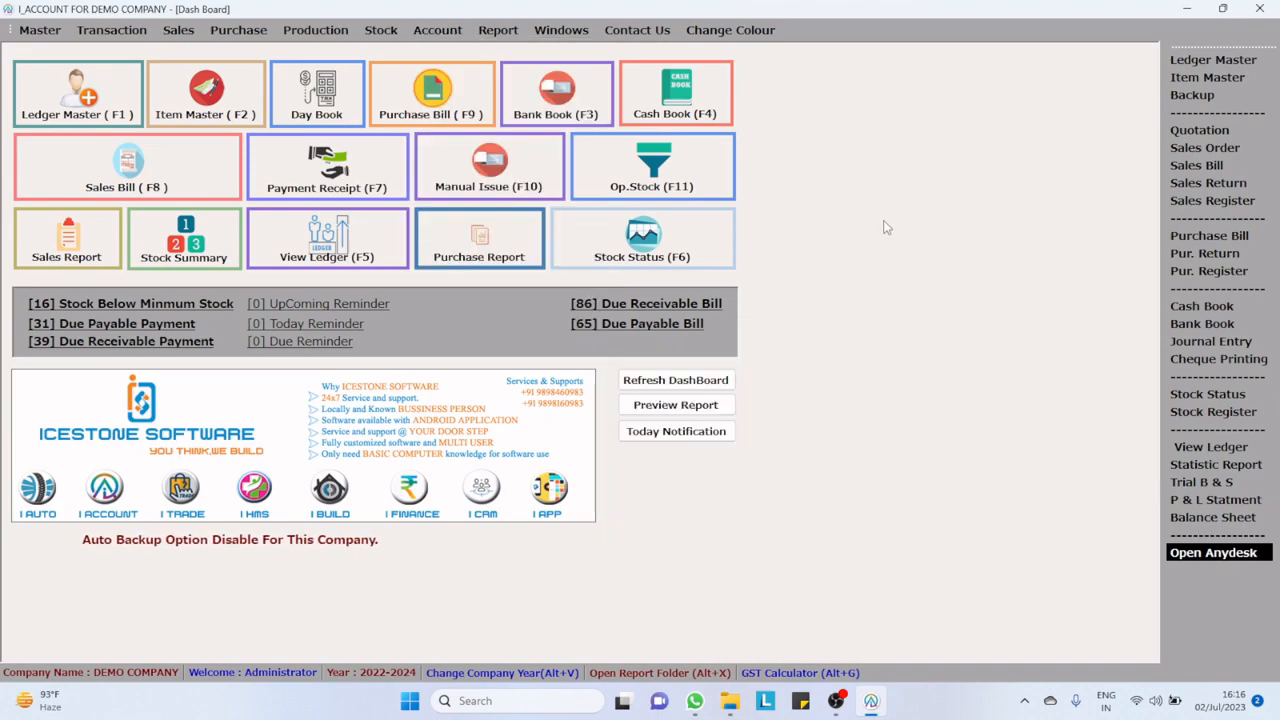
Step: Review the dashboard's below-minimum stock and due receivable payment lists, then check the category-wise stock in the stock register
{"action": "left_click", "coordinate": [141, 311]}
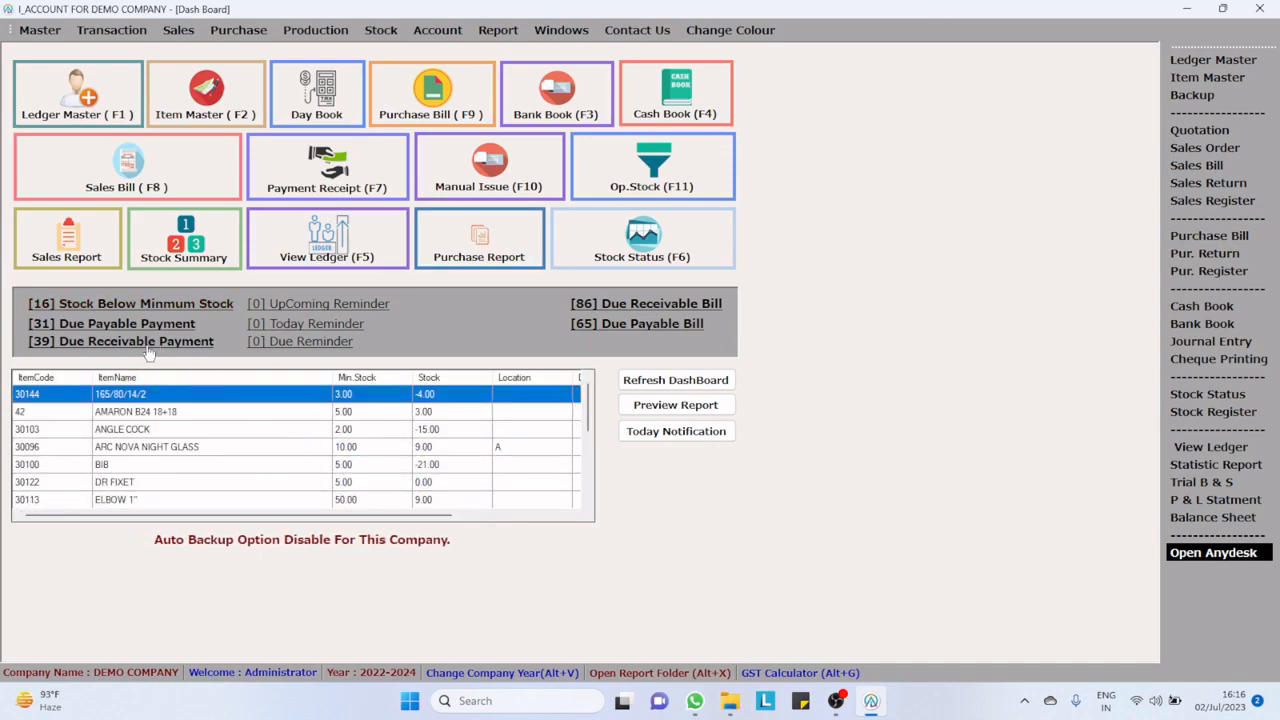
{"action": "left_click", "coordinate": [130, 342]}
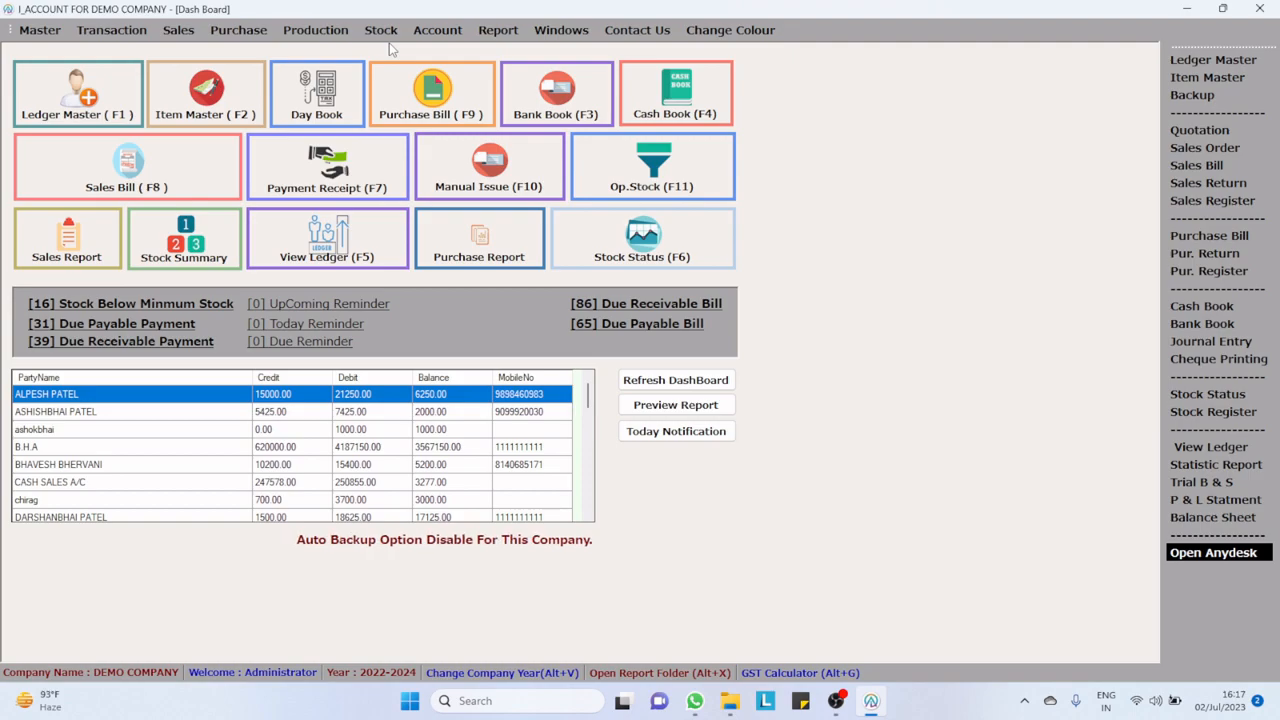
{"action": "left_click", "coordinate": [382, 31]}
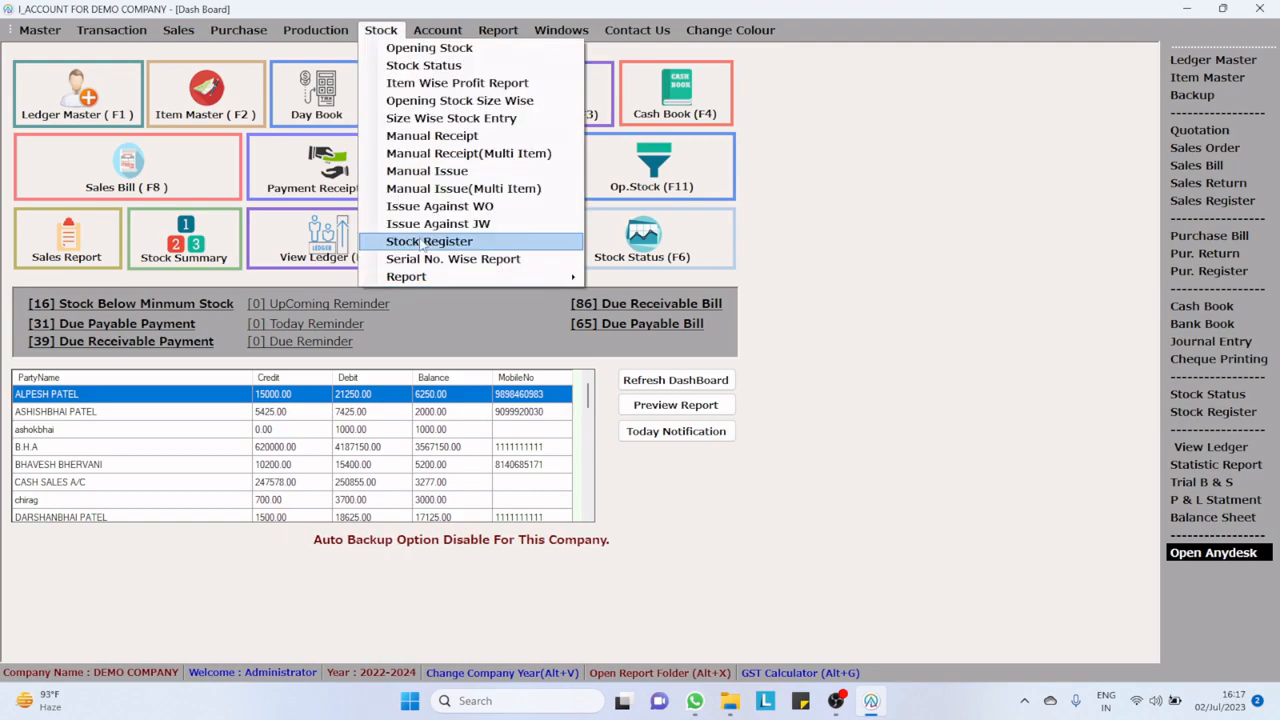
{"action": "left_click", "coordinate": [424, 243]}
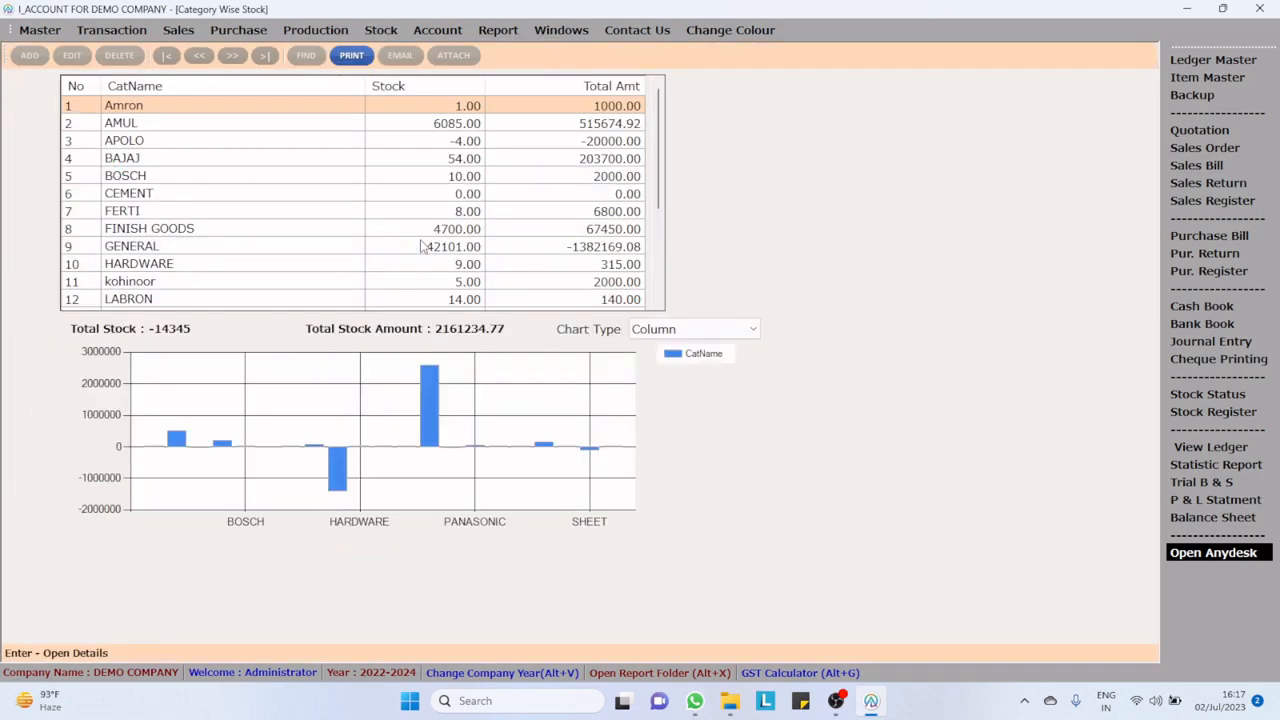
{"action": "key", "text": "Escape"}
Step: Search the serial-number-wise stock report for 45 and for the customer's name, then close the report
{"action": "left_click", "coordinate": [381, 30]}
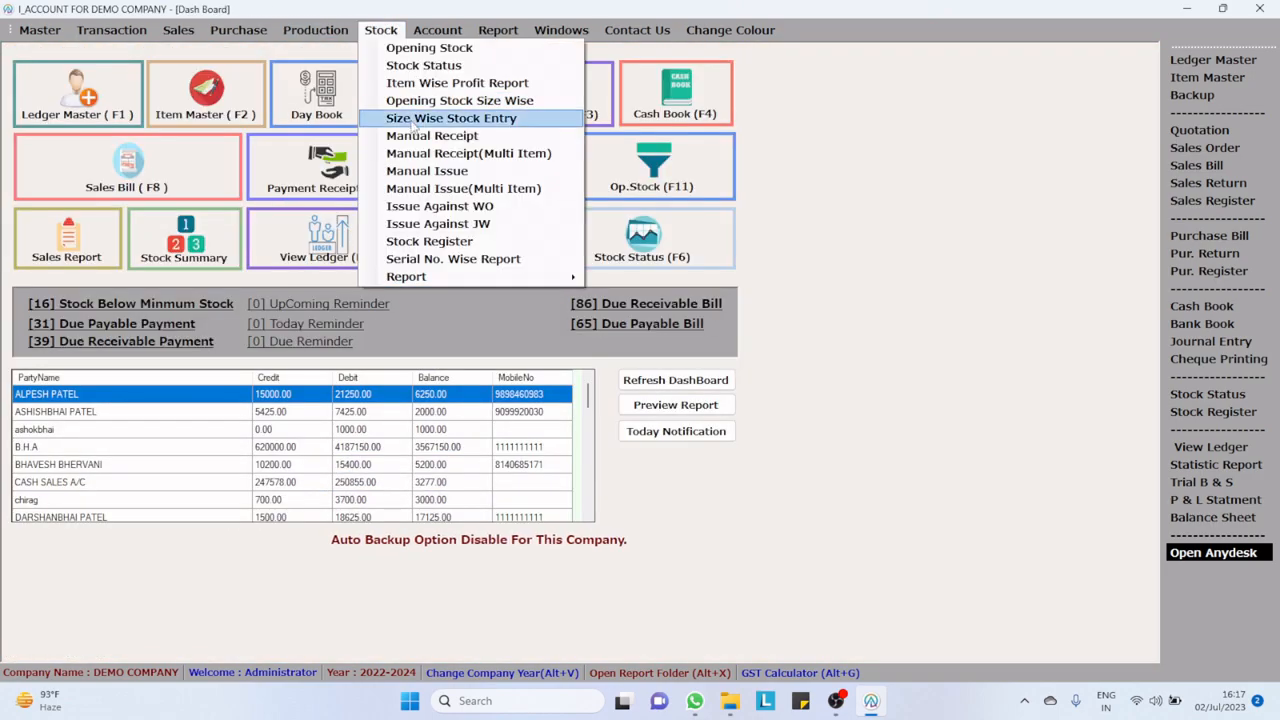
{"action": "left_click", "coordinate": [437, 262]}
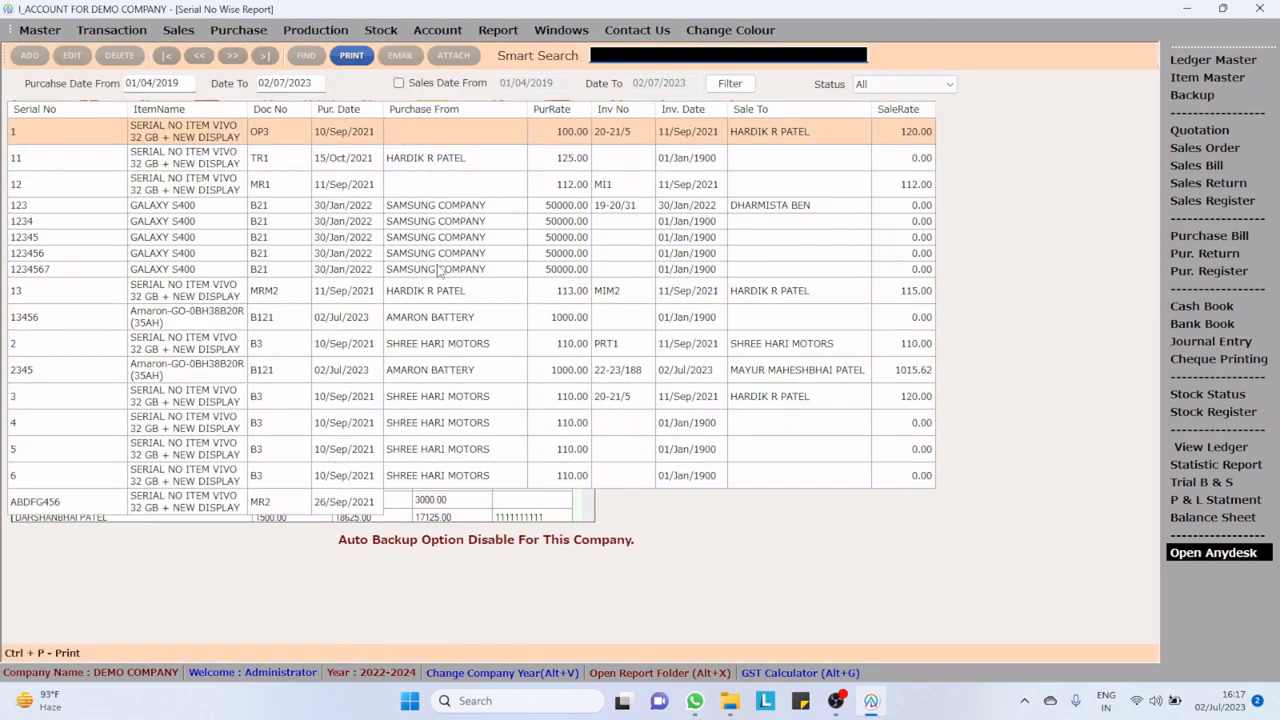
{"action": "type", "text": "45"}
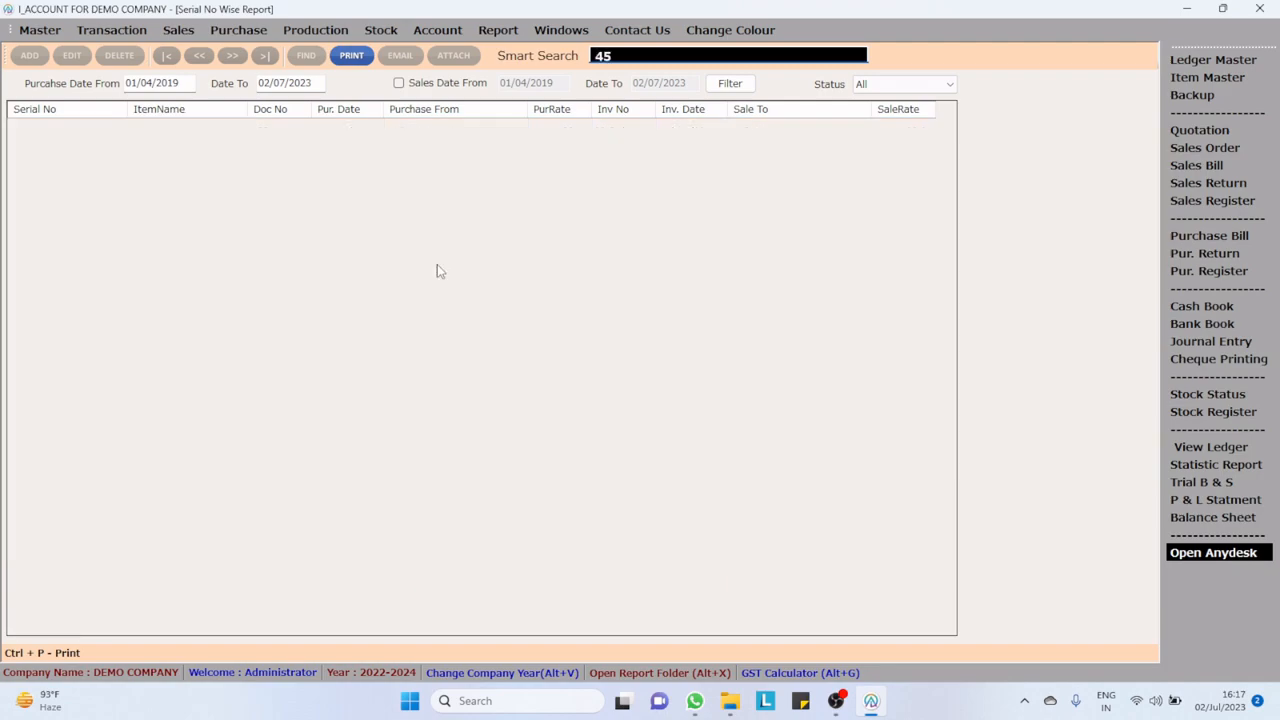
{"action": "key", "text": "BackSpace"}
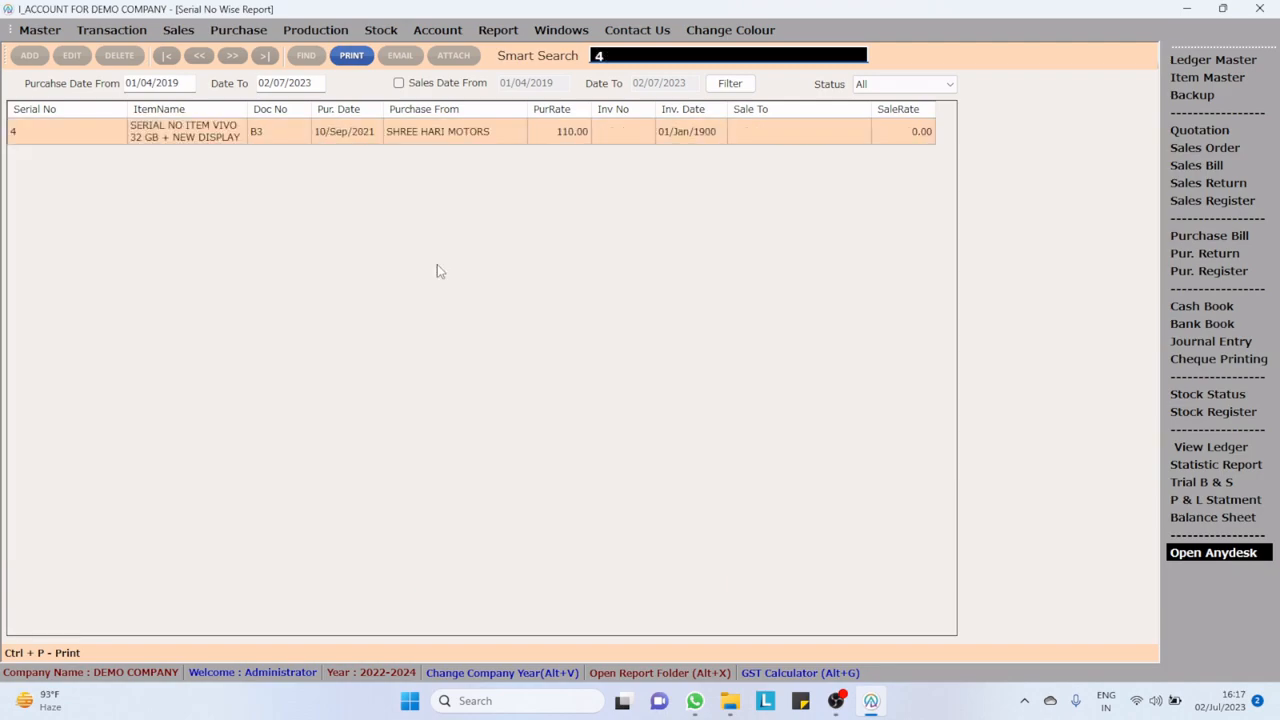
{"action": "key", "text": "BackSpace"}
{"action": "type", "text": "MAYU"}
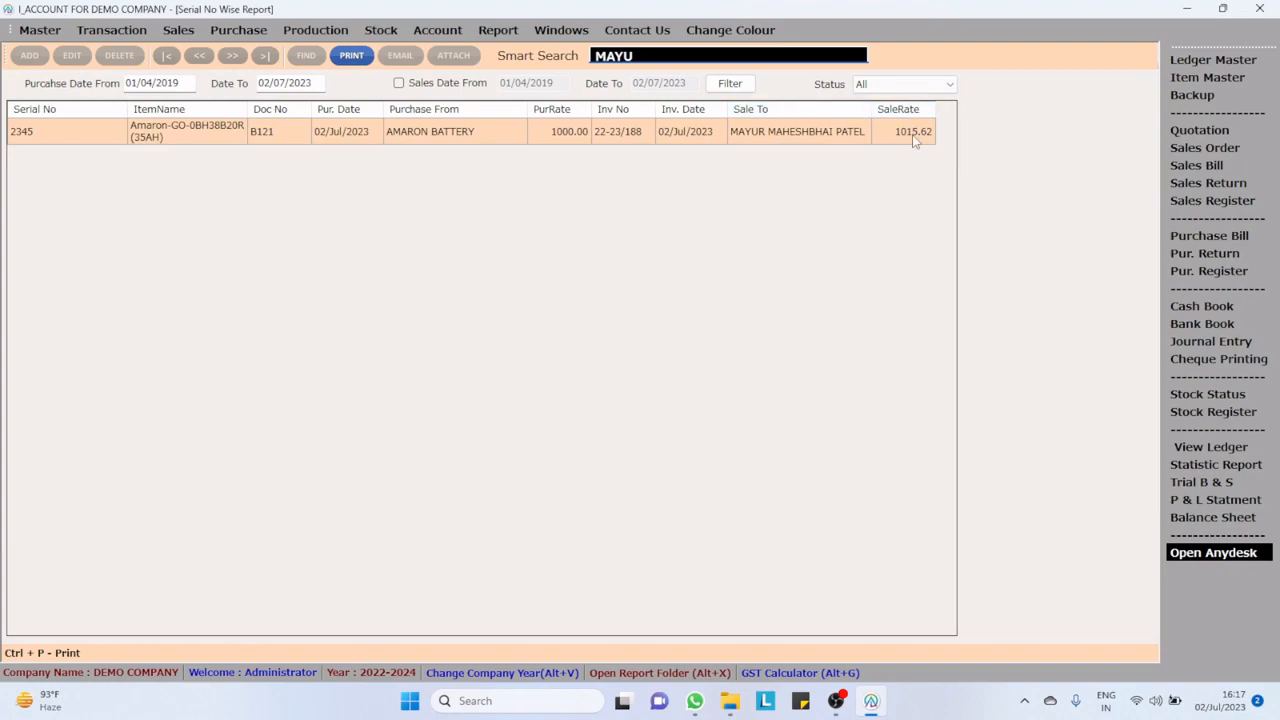
{"action": "key", "text": "Escape"}
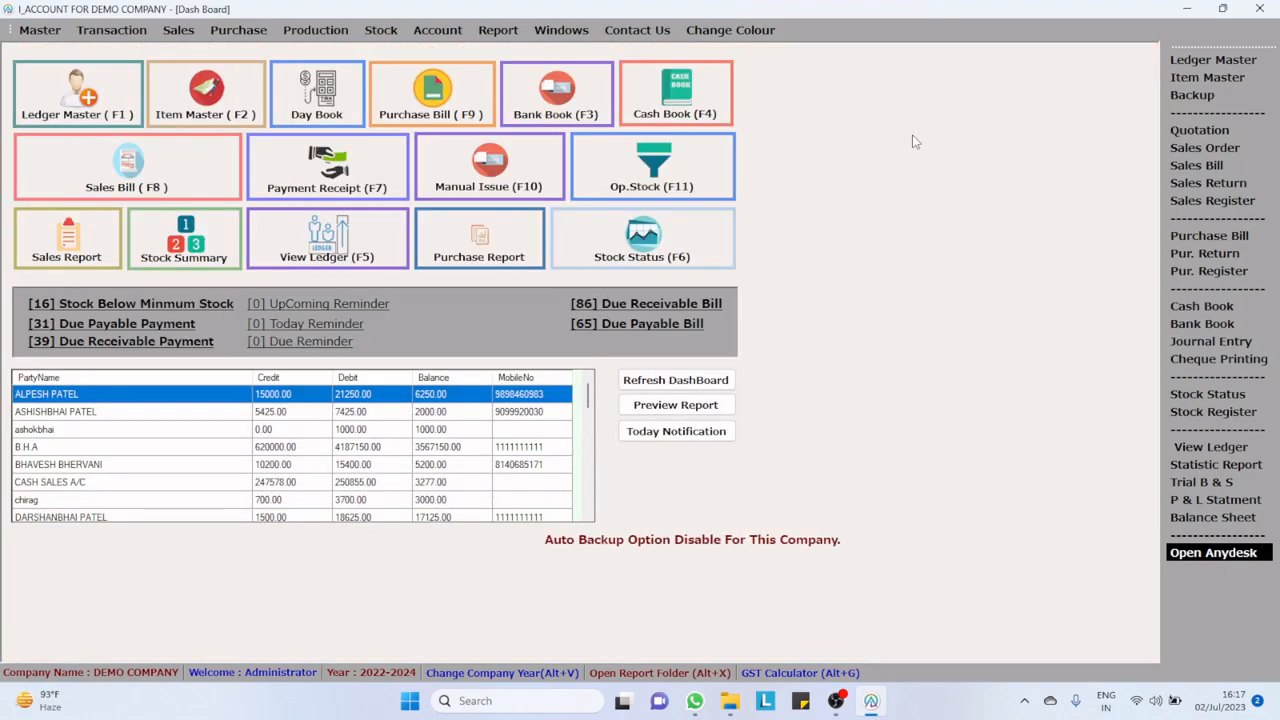
Step: Open the customer's battery claim record, examine the print preview of its dealer claim form, then close the preview
{"action": "left_click", "coordinate": [177, 31]}
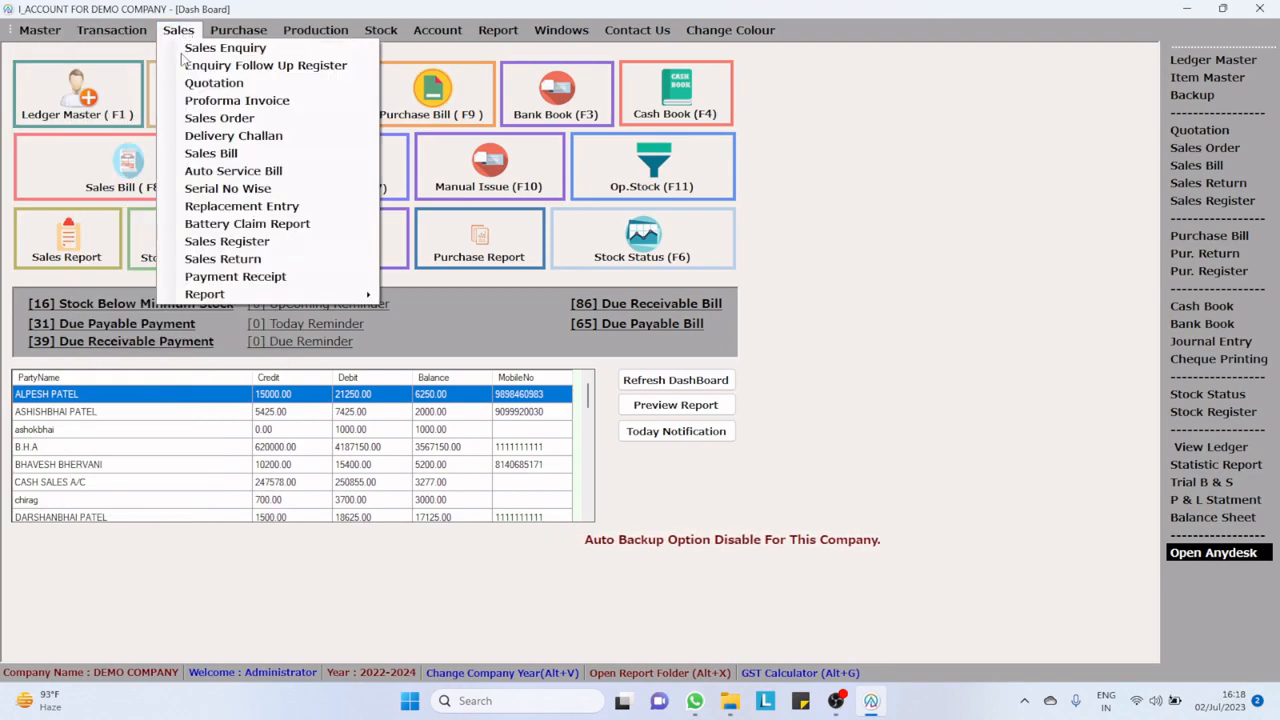
{"action": "left_click", "coordinate": [226, 223]}
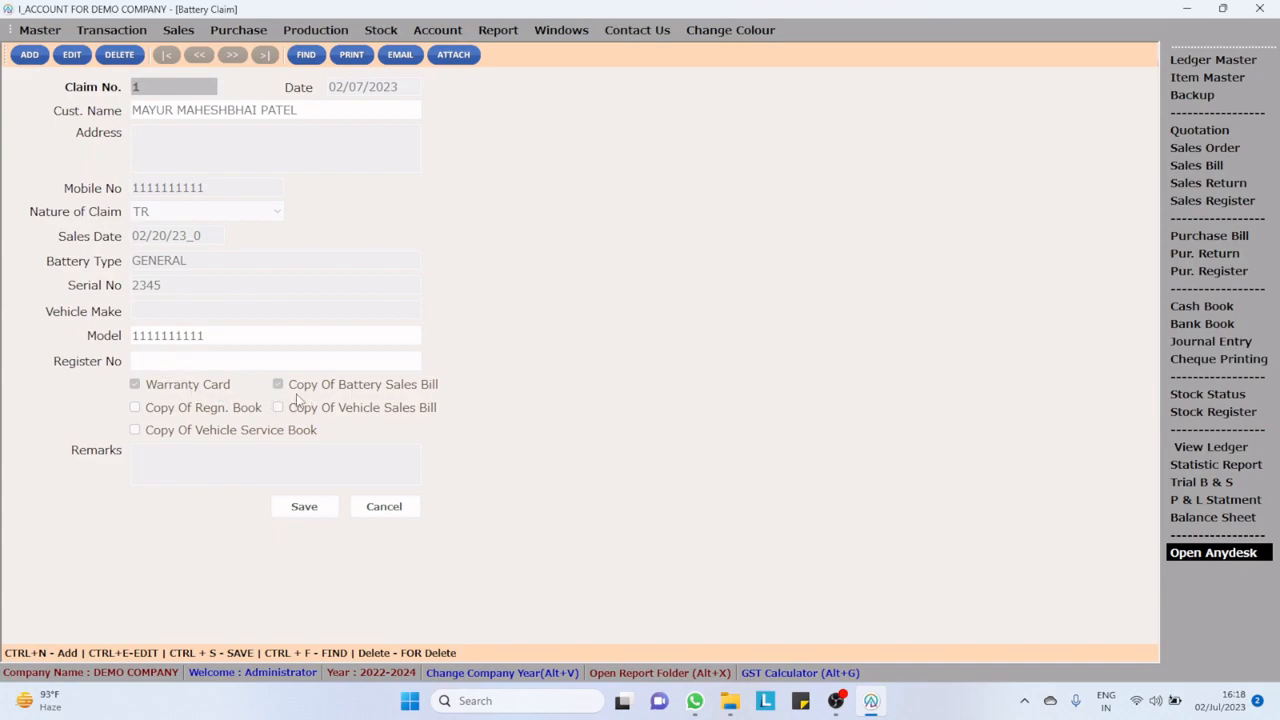
{"action": "left_click", "coordinate": [351, 54]}
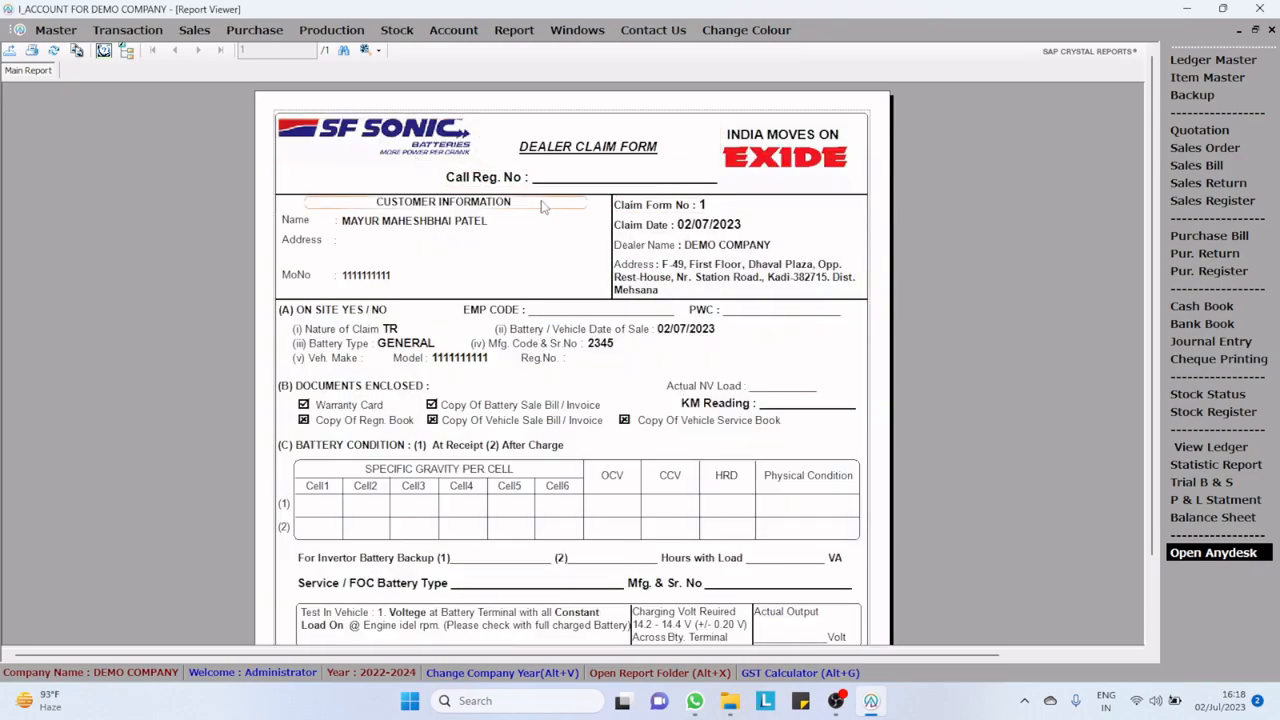
{"action": "scroll", "coordinate": [438, 290], "scroll_direction": "down", "scroll_amount": 5}
{"action": "scroll", "coordinate": [438, 290], "scroll_direction": "up", "scroll_amount": 3}
{"action": "scroll", "coordinate": [438, 290], "scroll_direction": "down", "scroll_amount": 3}
{"action": "scroll", "coordinate": [438, 292], "scroll_direction": "up", "scroll_amount": 5}
{"action": "key", "text": "Escape"}
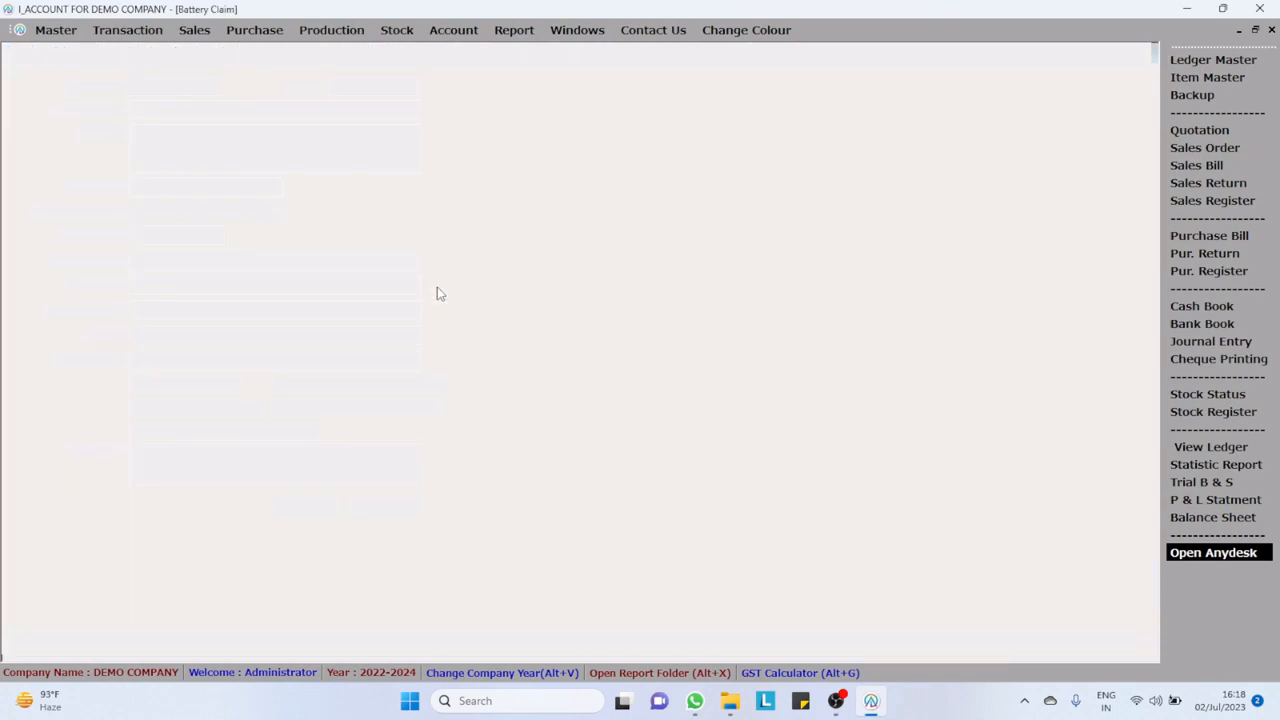